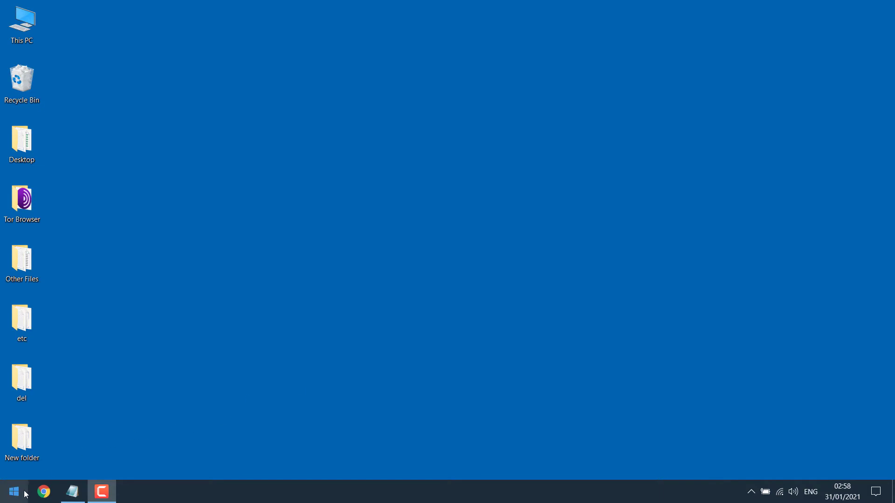
Open the Windows Settings and bring up the additional power settings from the system's Power & sleep page.
left_click(22, 494)
type("sett")
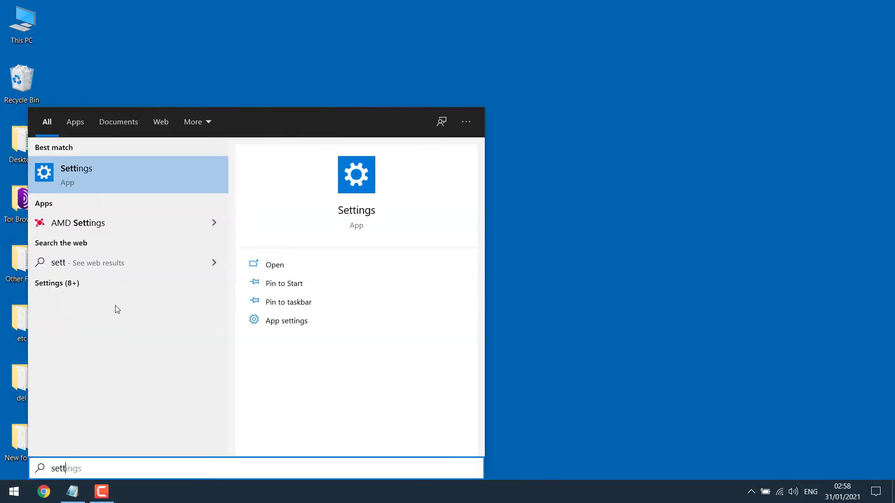
left_click(125, 177)
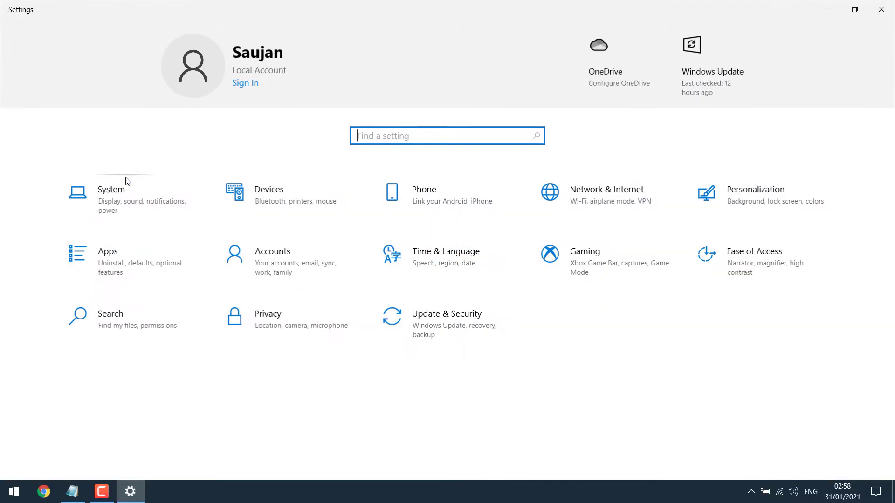
left_click(136, 200)
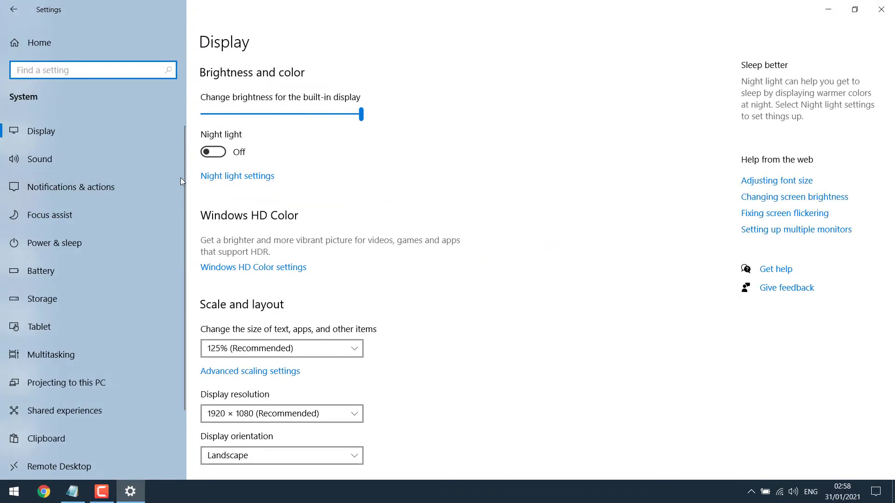
left_click(65, 248)
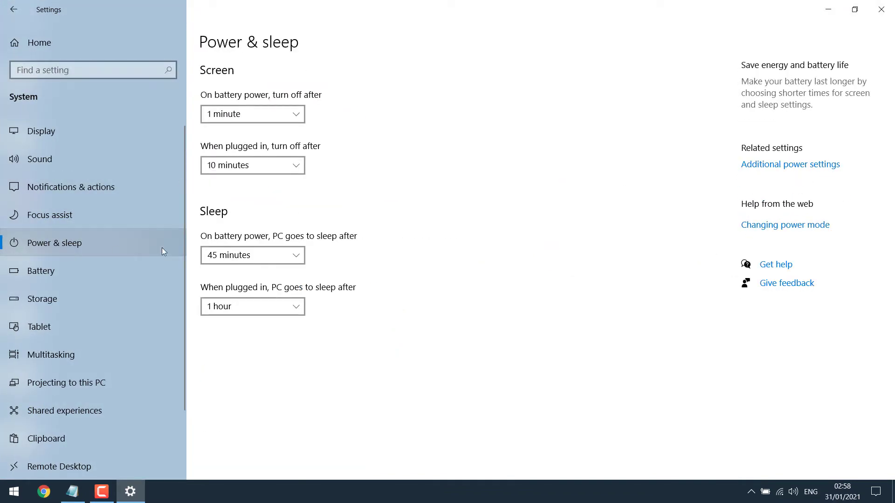
left_click(803, 166)
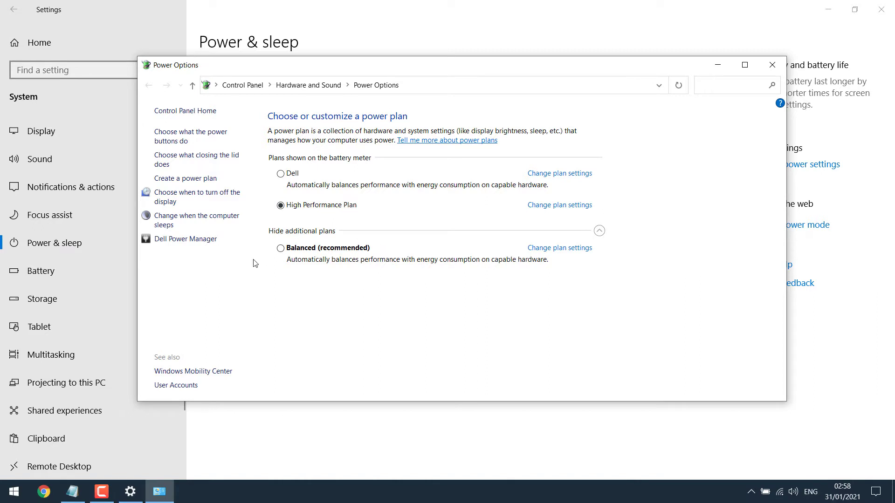
left_click(193, 180)
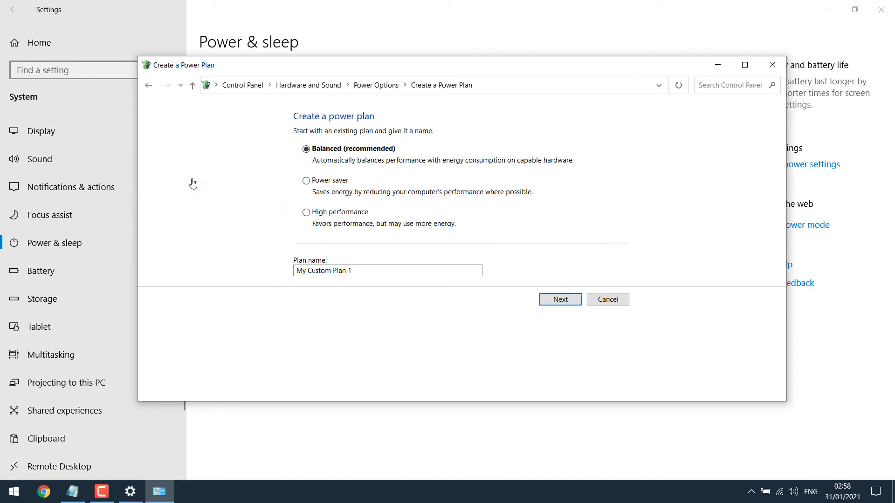
left_click(306, 213)
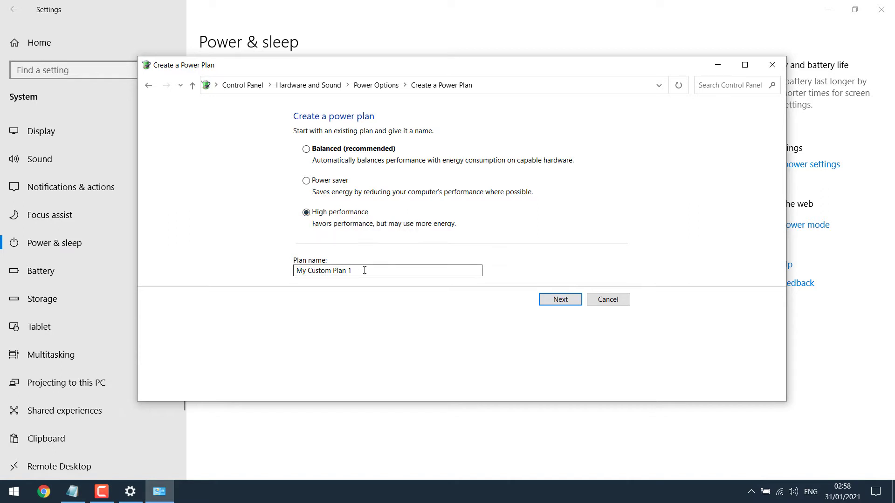
left_click(295, 271)
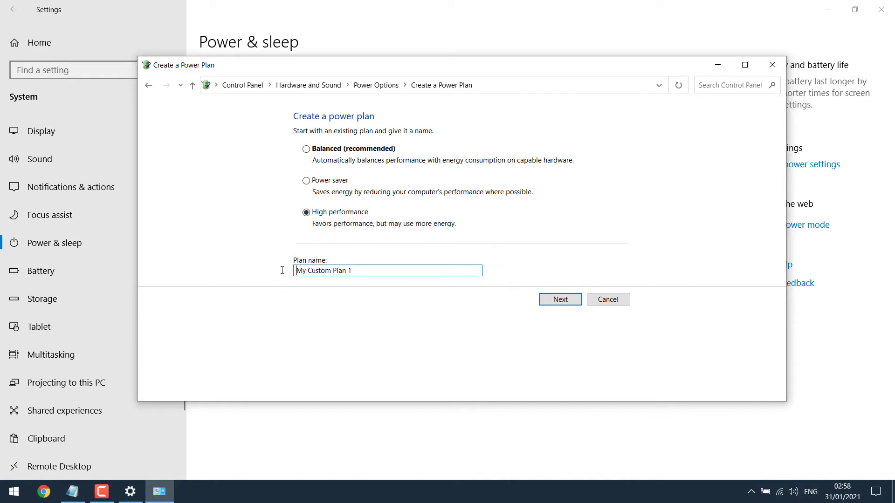
left_click(563, 303)
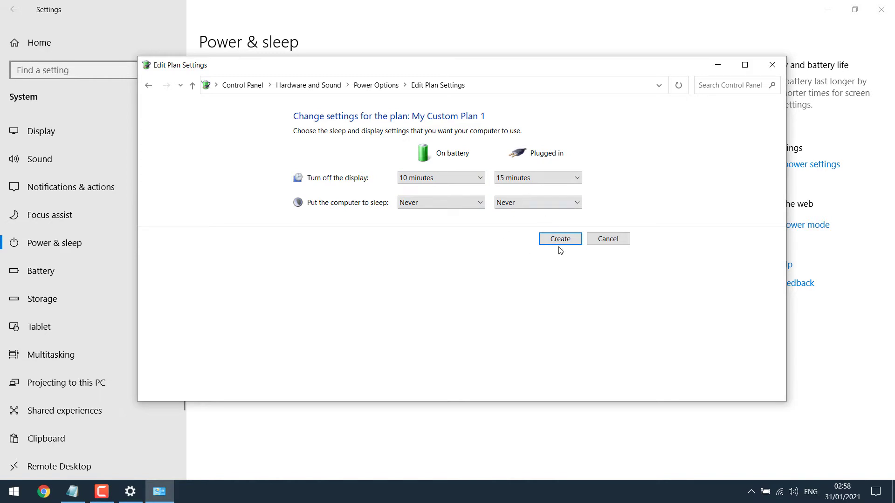
left_click(149, 86)
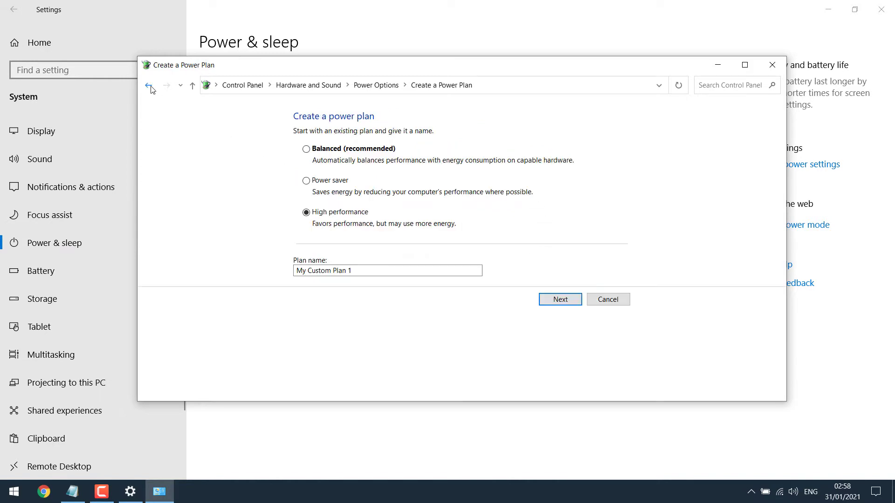
left_click(149, 86)
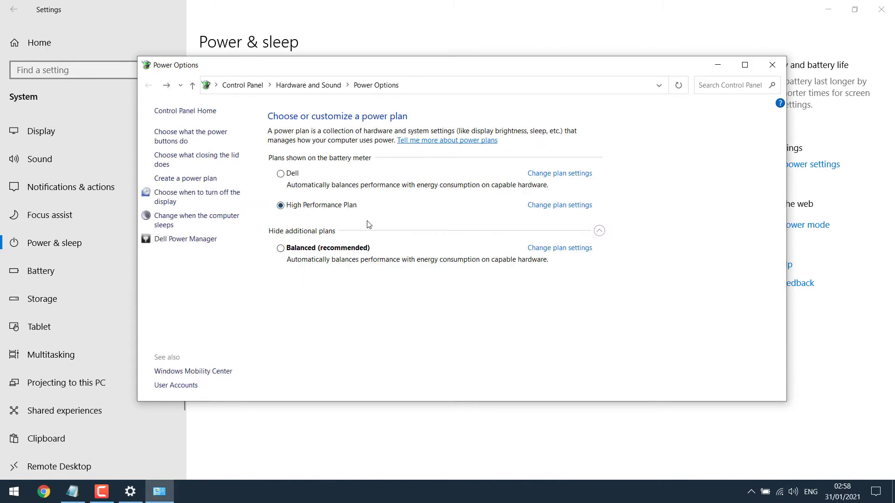
left_click(773, 64)
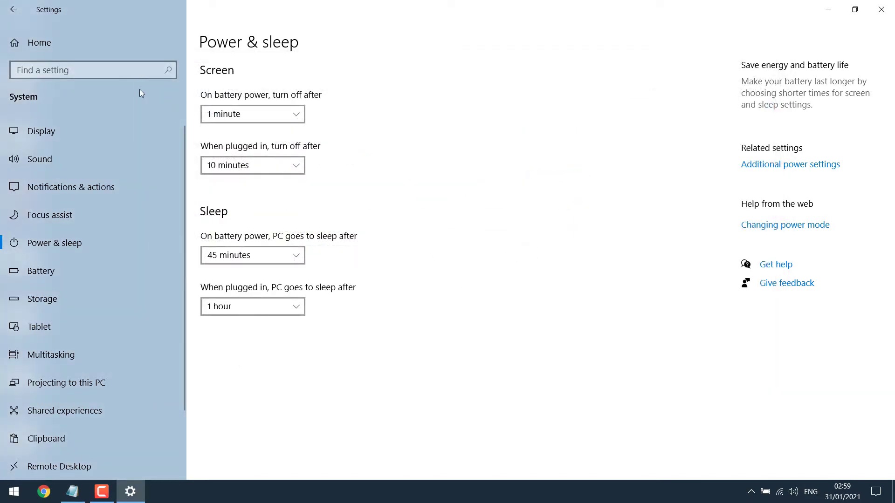
Turn off all four general privacy options: advertising ID, language list access, app launch tracking and suggested content.
left_click(14, 9)
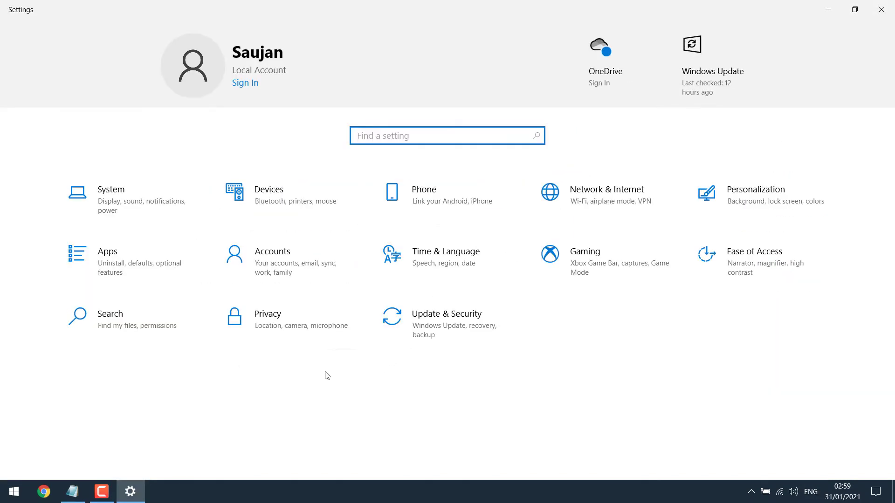
left_click(264, 326)
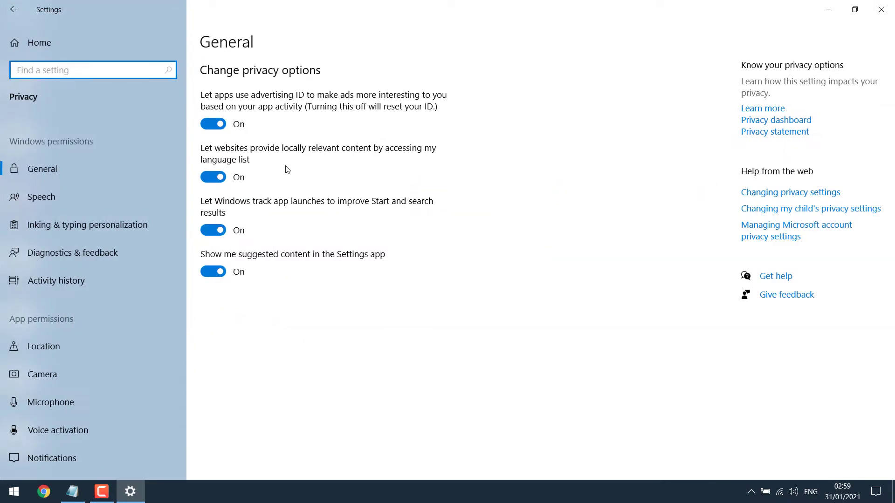
left_click(213, 124)
left_click(213, 177)
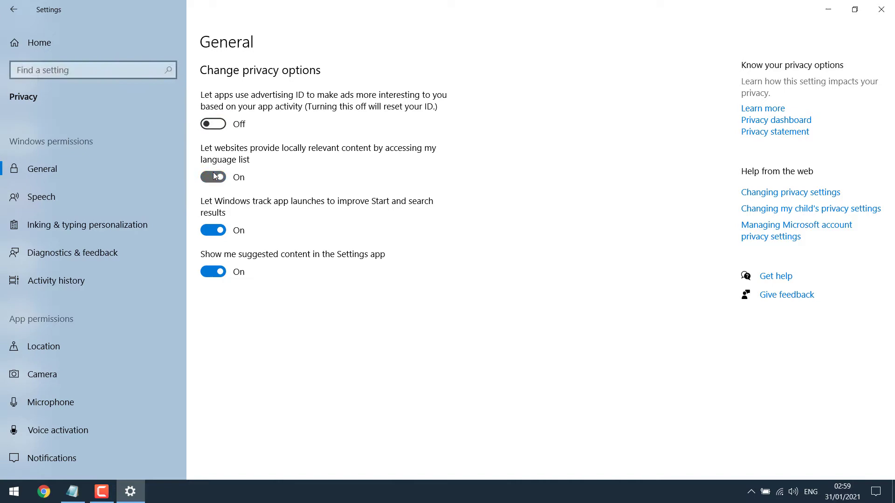
left_click(214, 230)
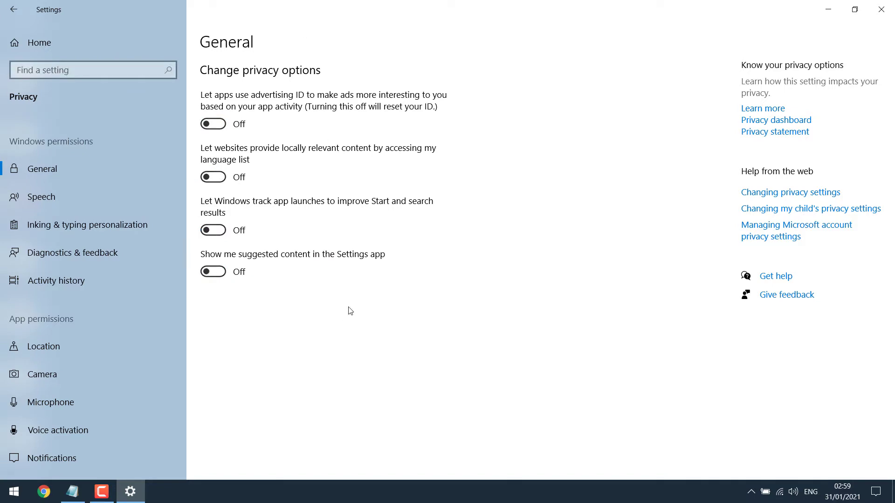
Turn off Improve inking and typing and Tailored experiences in the Diagnostics & feedback privacy settings.
left_click(103, 259)
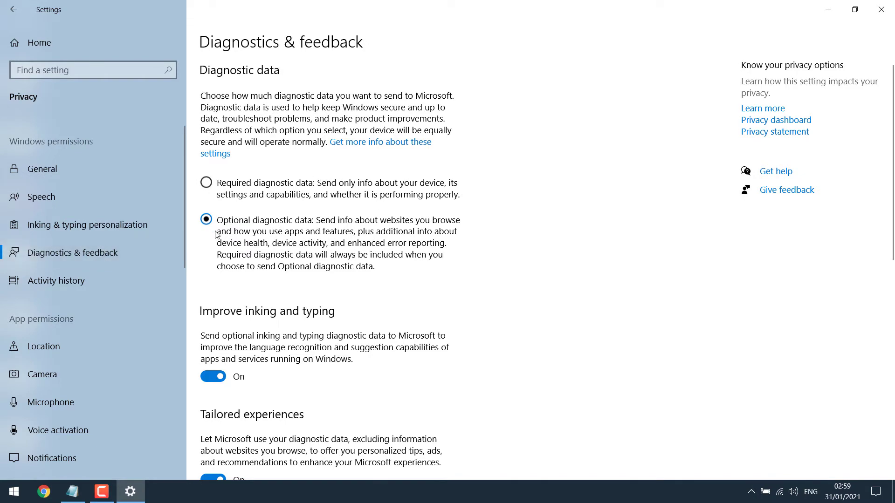
scroll(216, 235, "down", 5)
left_click(207, 161)
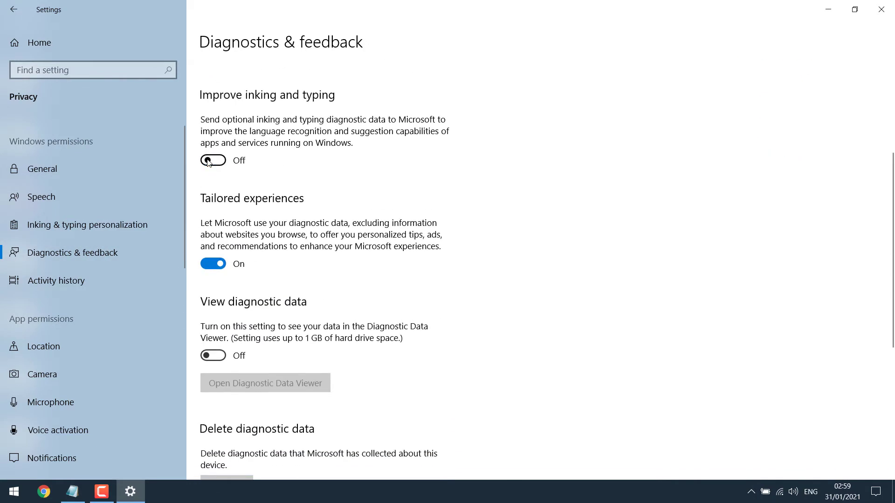
left_click(216, 265)
Review the remaining Diagnostics & feedback options and set the diagnostic data level to Required diagnostic data.
scroll(458, 270, "down", 3)
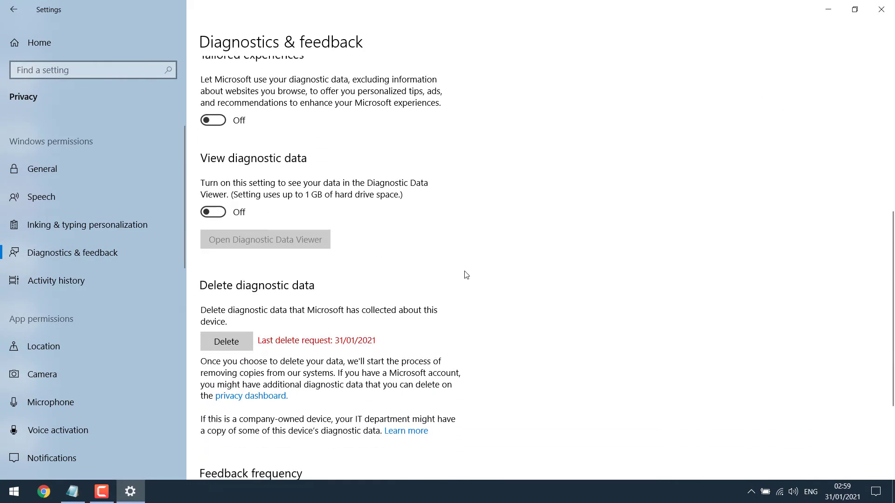
scroll(466, 275, "down", 3)
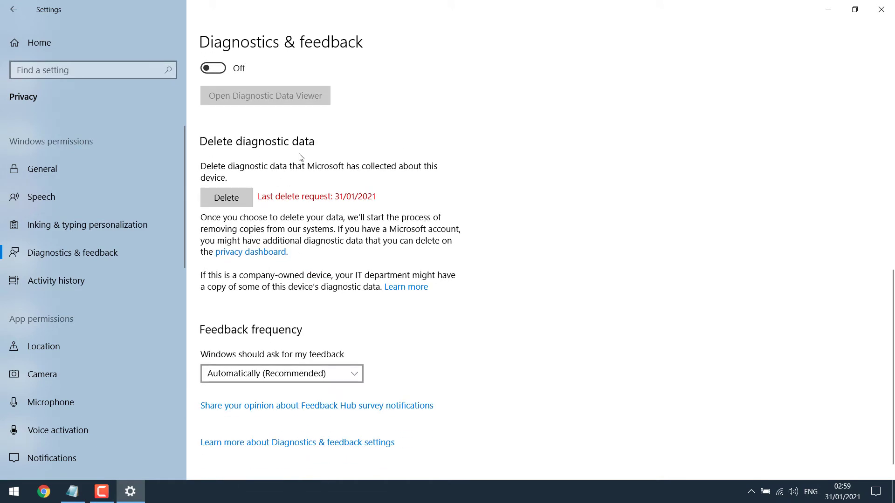
scroll(476, 352, "up", 10)
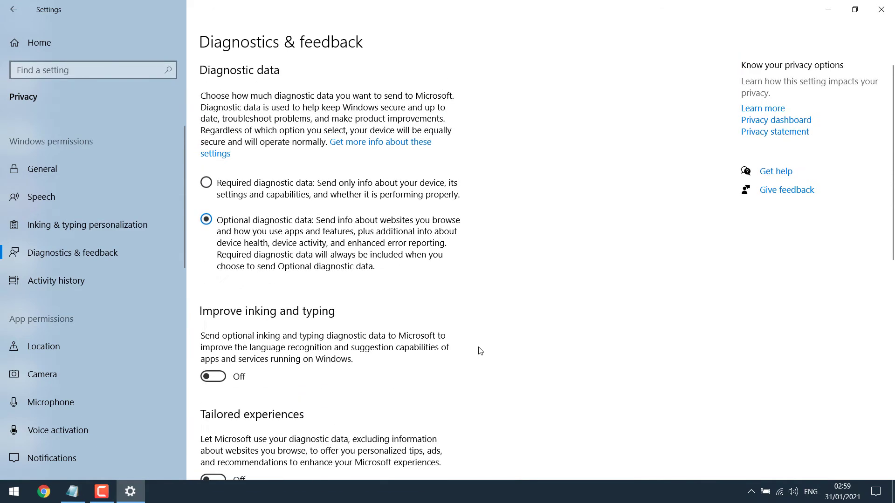
left_click(209, 185)
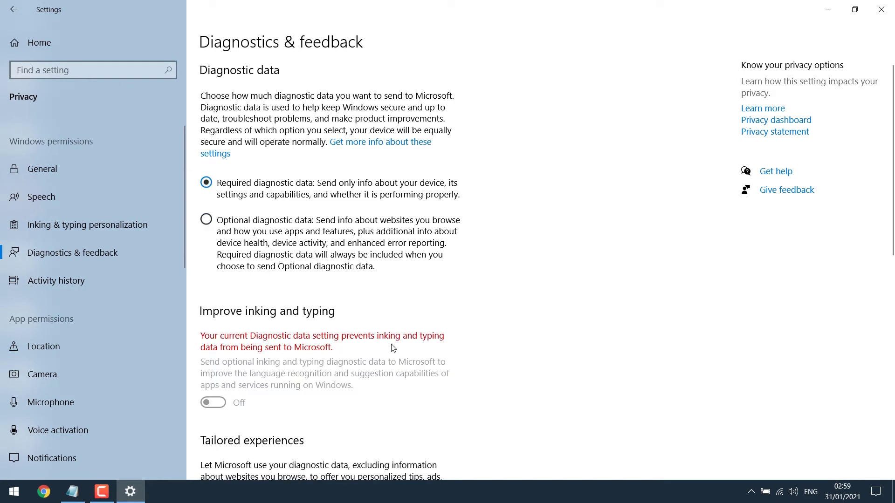
Turn off Allow downloads from other PCs in the Delivery Optimization settings of Update & Security.
left_click(14, 14)
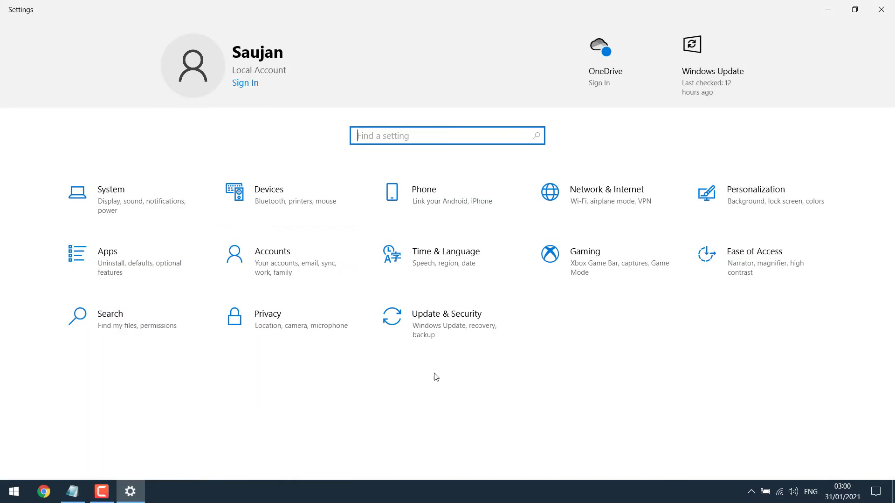
left_click(452, 328)
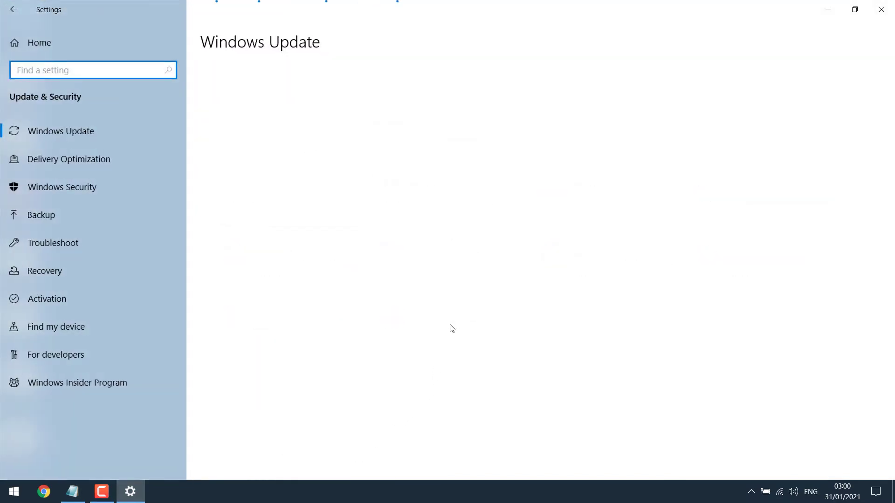
left_click(62, 161)
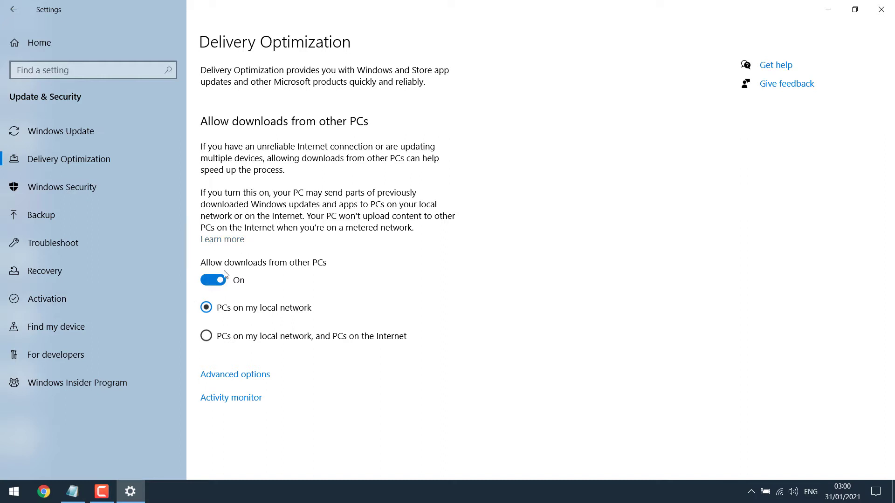
left_click(209, 284)
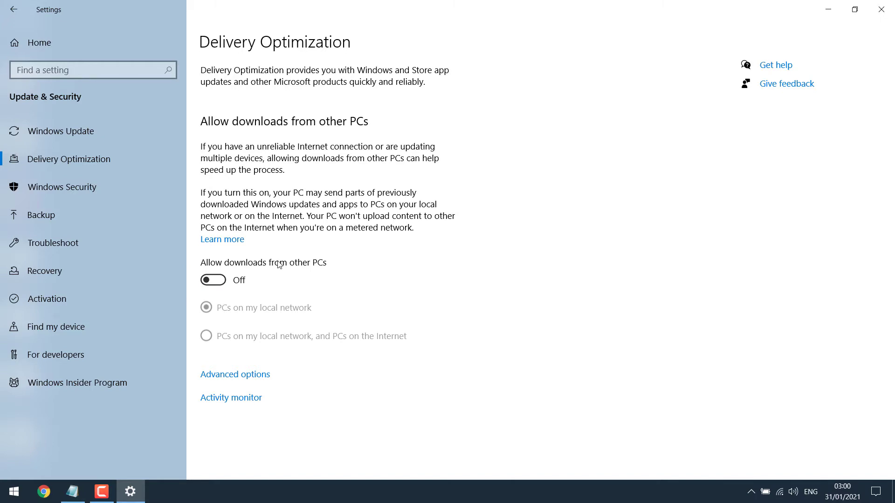
Examine the download and upload bandwidth limits in Delivery Optimization's advanced options, then return to the Settings home page.
left_click(246, 375)
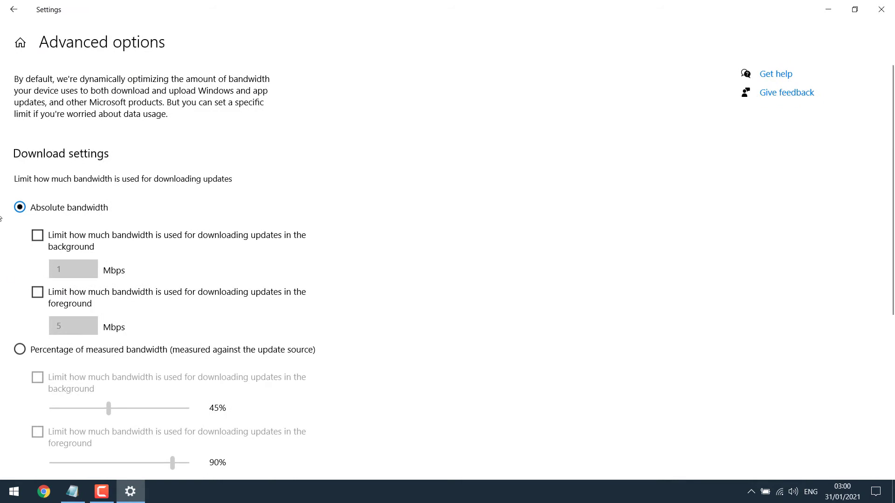
scroll(264, 200, "down", 5)
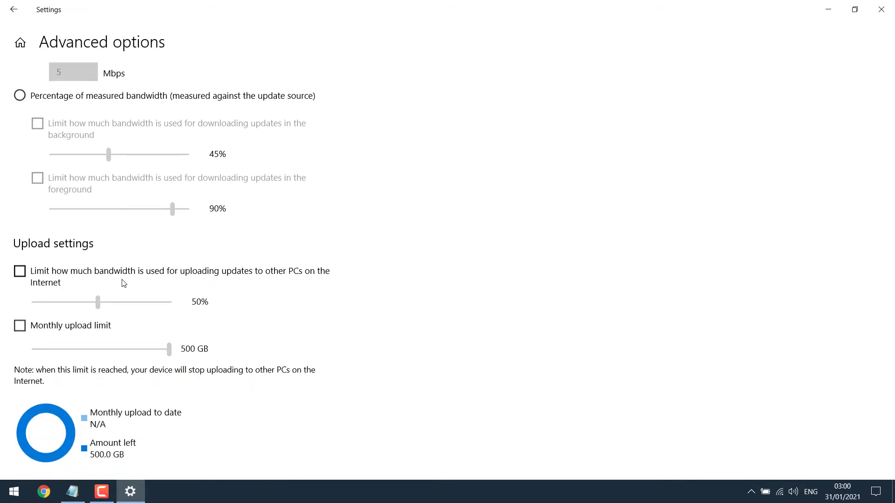
scroll(159, 271, "up", 5)
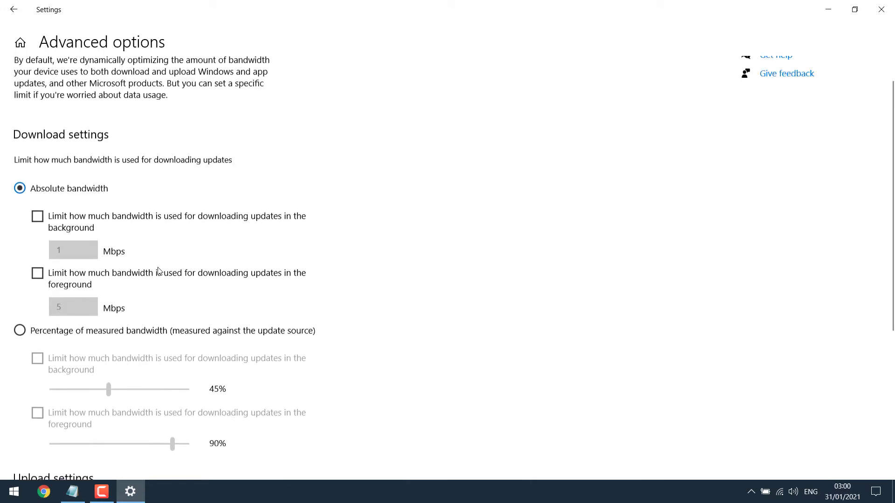
left_click(22, 15)
left_click(22, 15)
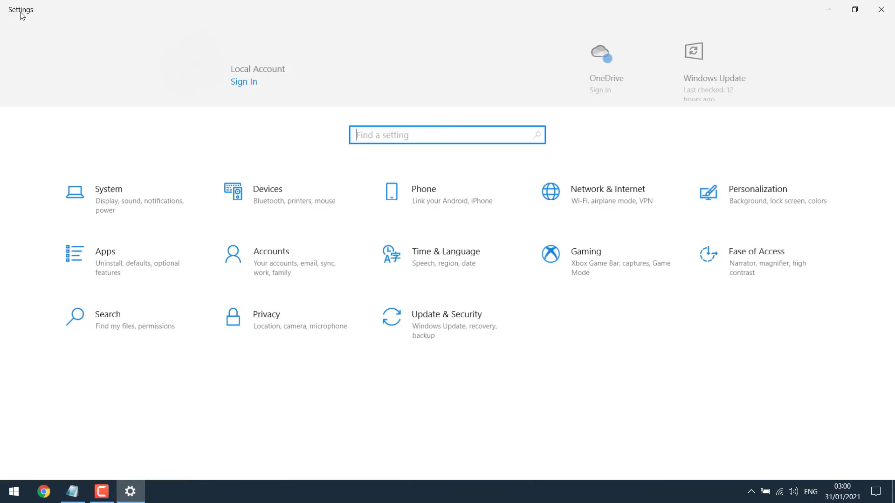
Turn on Respect Device Power Mode Settings for the indexer in the Searching Windows settings.
left_click(116, 322)
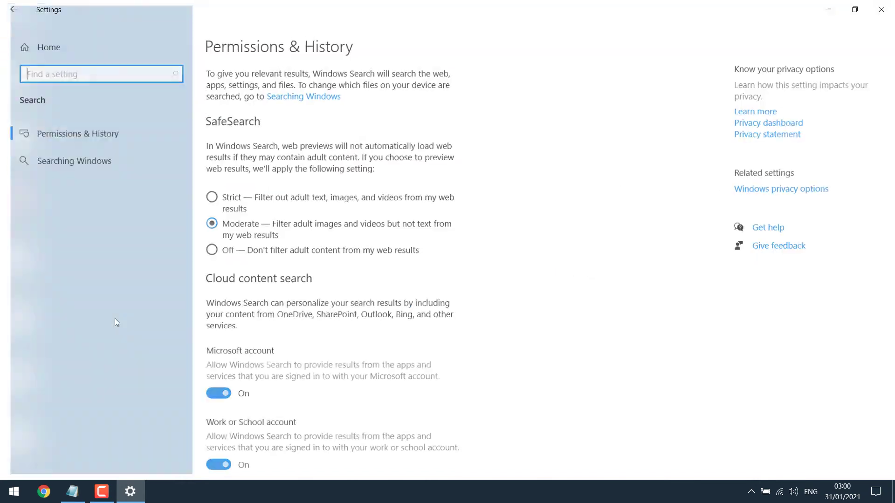
left_click(66, 157)
scroll(386, 166, "down", 10)
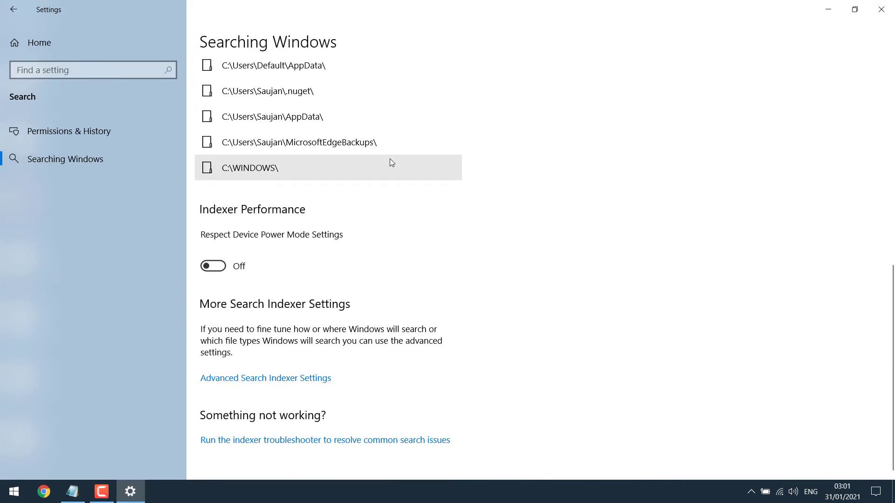
left_click(238, 267)
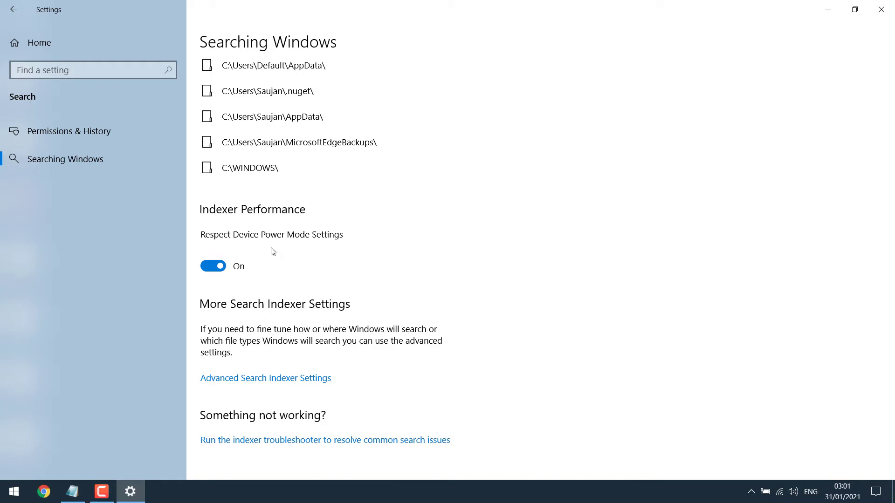
Search Settings for "background app" and open the Background apps privacy settings.
left_click(14, 9)
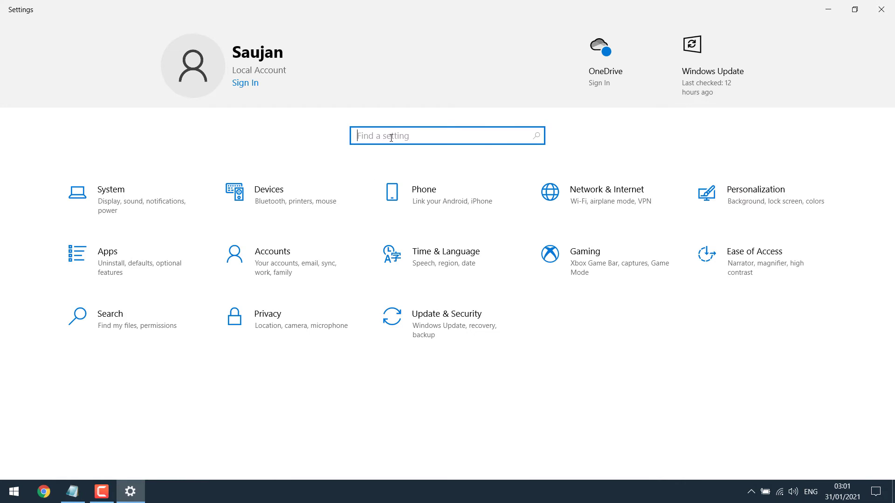
type("background ")
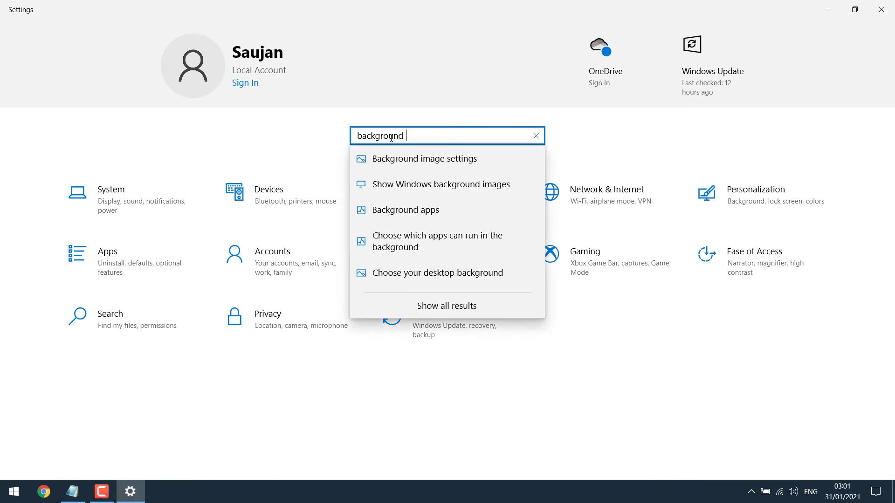
type("app")
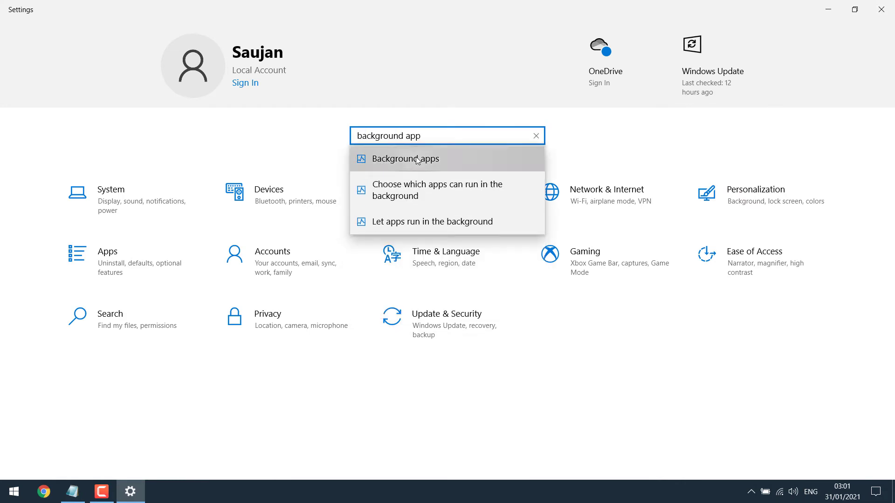
left_click(417, 160)
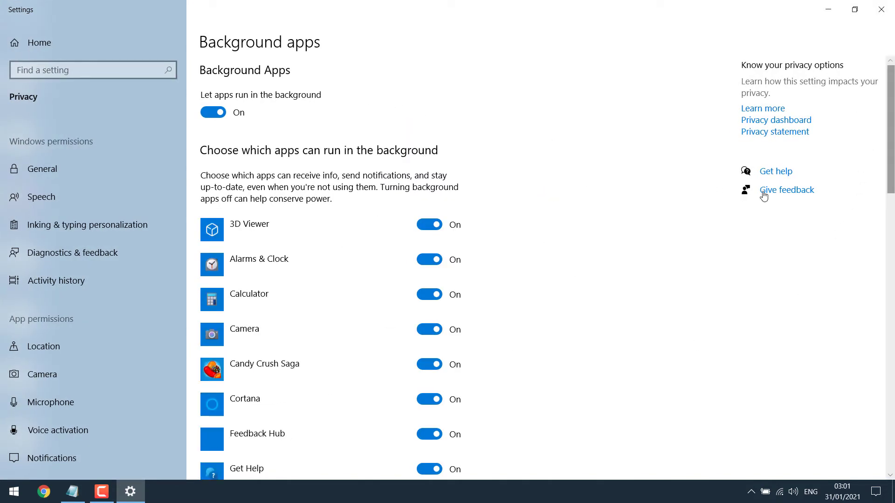
Turn off background running for 3D Viewer, Alarms & Clock, Calculator, Camera, Candy Crush Saga and Cortana.
scroll(746, 195, "down", 6)
left_click_drag(890, 212, 877, 137)
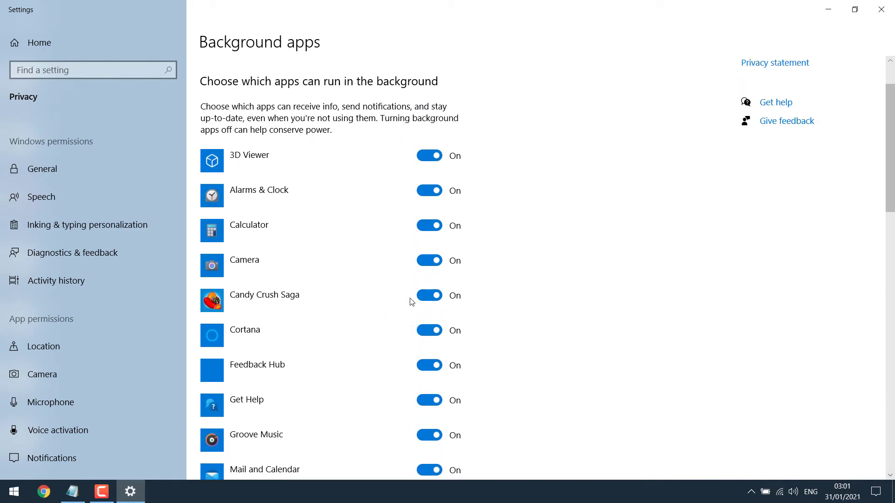
left_click(428, 296)
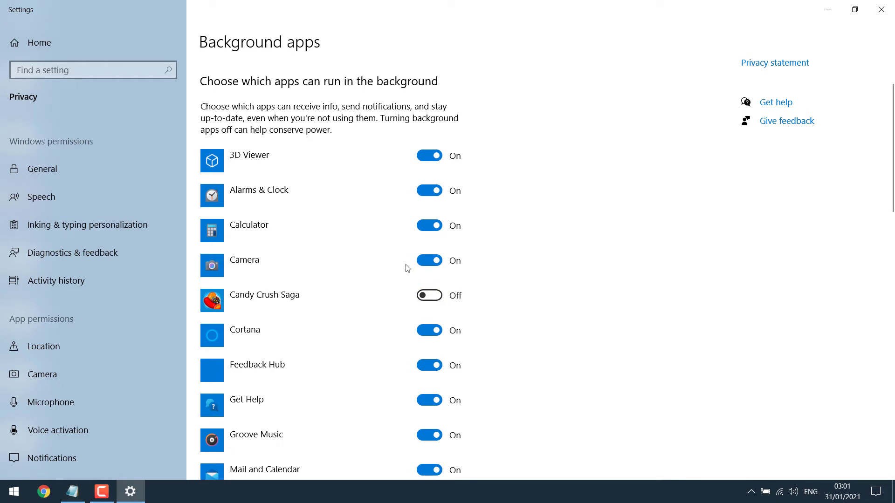
left_click(428, 155)
left_click(428, 191)
left_click(428, 226)
left_click(429, 260)
left_click(428, 331)
Turn off background running for the apps from Feedback Hub through Mobile Plans.
scroll(429, 326, "down", 3)
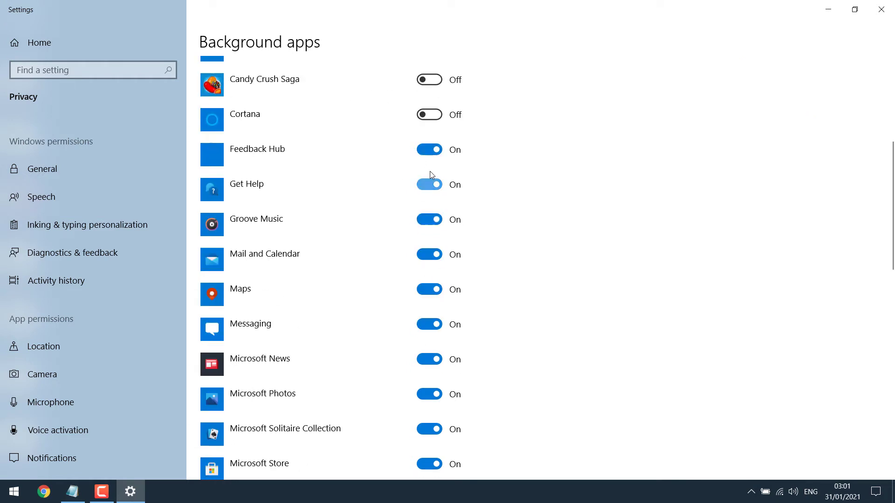
left_click(429, 150)
left_click(429, 185)
left_click(429, 290)
left_click(428, 325)
scroll(427, 325, "down", 1)
left_click(423, 289)
left_click(424, 323)
left_click(423, 357)
left_click(422, 393)
left_click(423, 427)
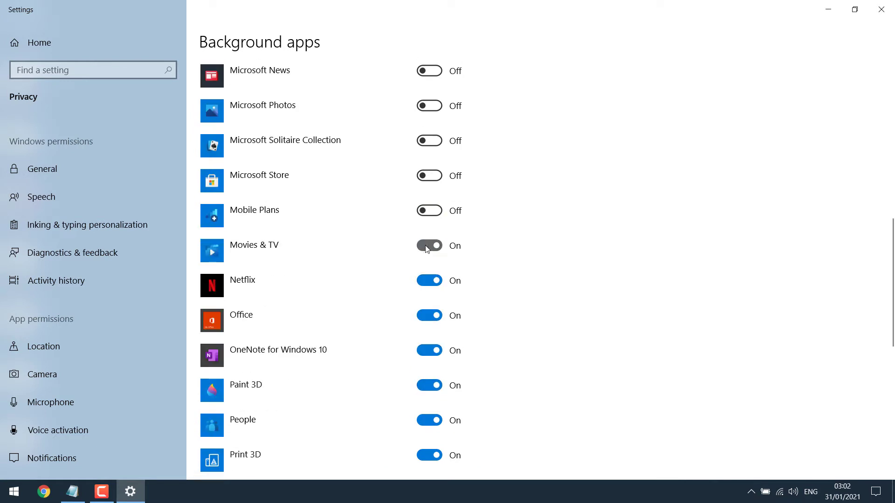
Turn off background running for the apps from Movies & TV through SupportAssist, leaving Settings allowed.
left_click(421, 424)
scroll(423, 410, "down", 2)
left_click(428, 311)
left_click(429, 346)
left_click(430, 381)
left_click(429, 416)
left_click(429, 346)
scroll(377, 225, "down", 5)
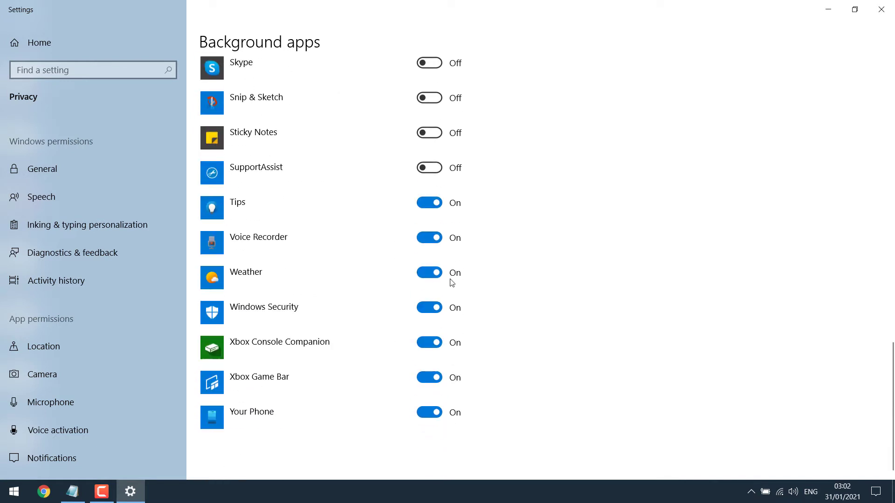
Turn off background running for the apps from Tips through Your Phone, except Windows Security, and close Settings.
left_click(425, 343)
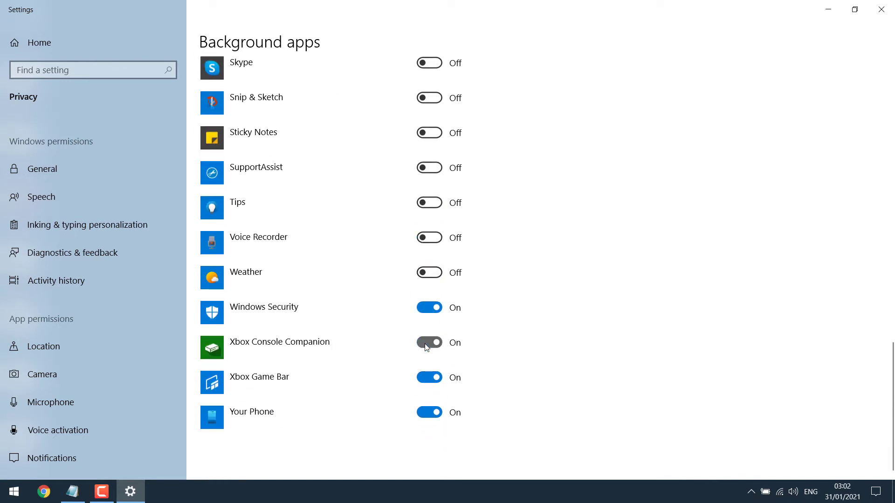
left_click(433, 377)
left_click(432, 413)
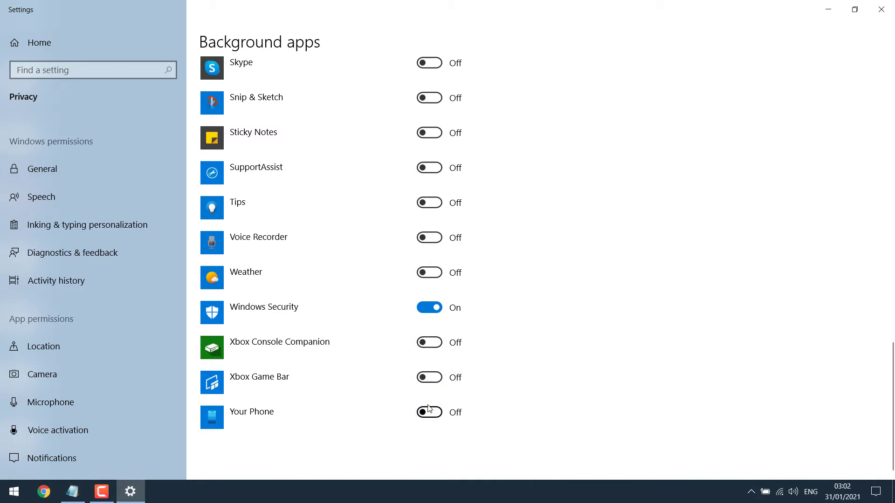
scroll(499, 217, "up", 6)
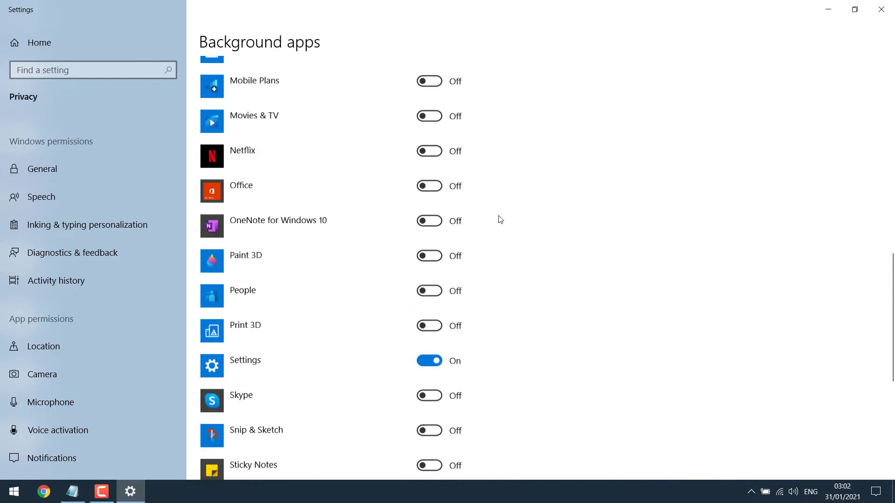
left_click(880, 10)
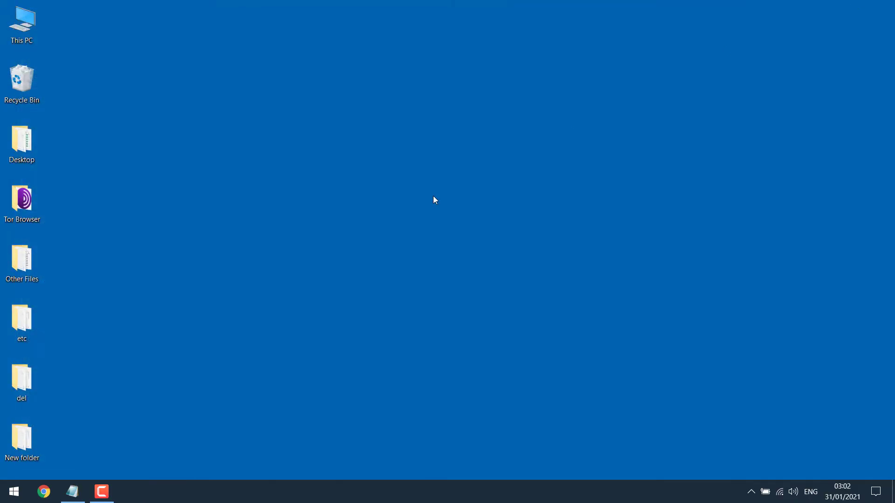
Open System Configuration and enable the No GUI boot option.
left_click(14, 492)
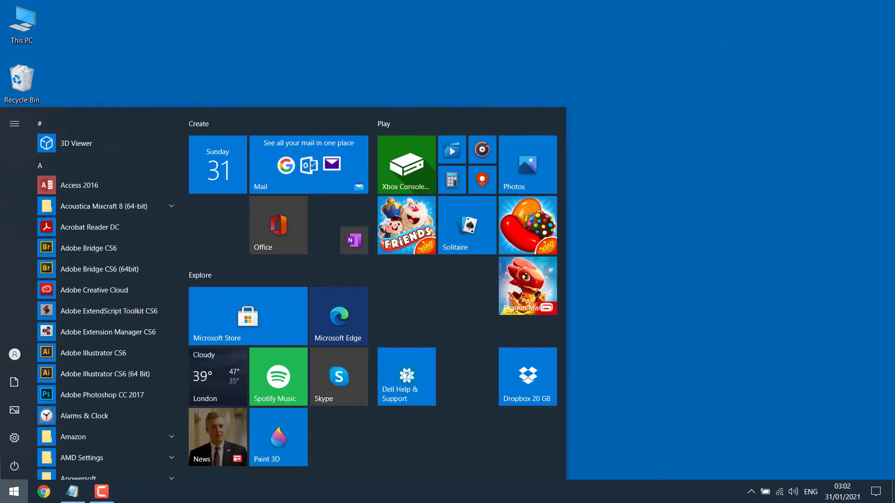
left_click(0, 443)
type("mscon")
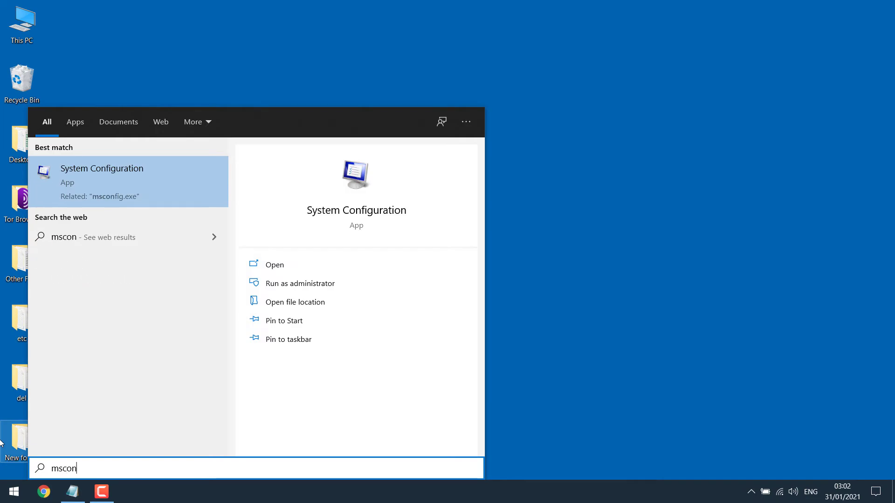
key("Return")
left_click(337, 157)
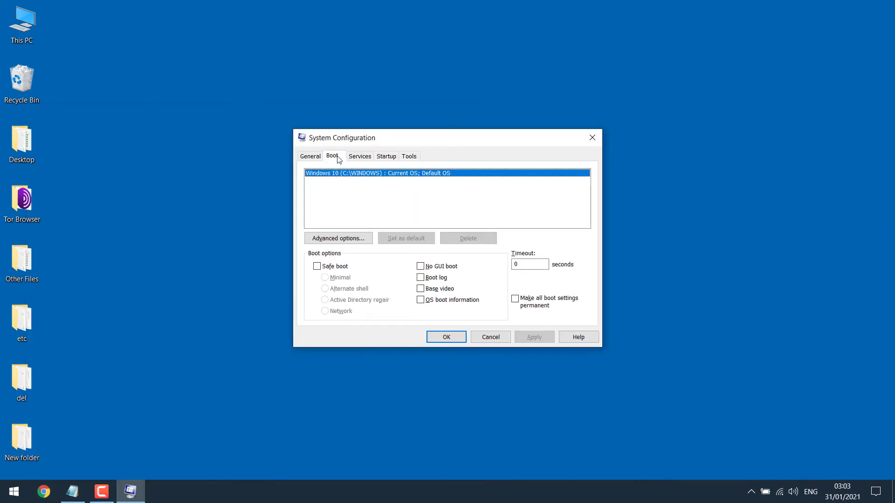
left_click(421, 268)
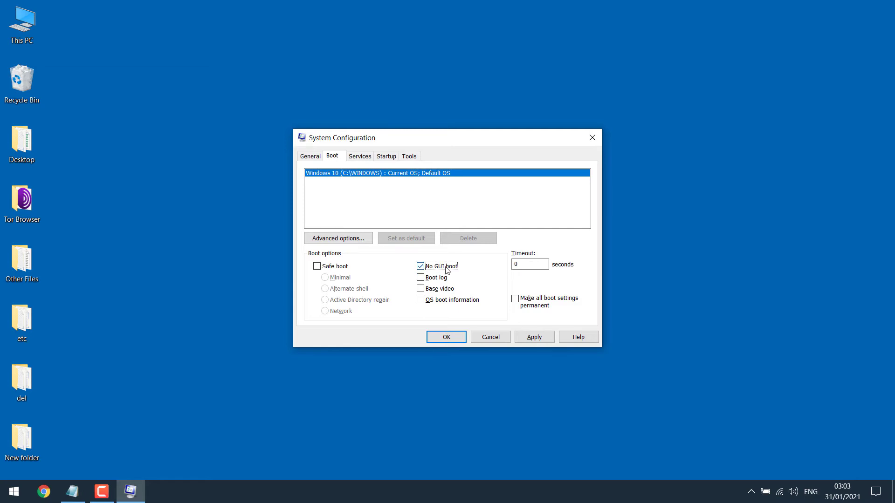
Hide all Microsoft services in System Configuration's list of services.
left_click(364, 159)
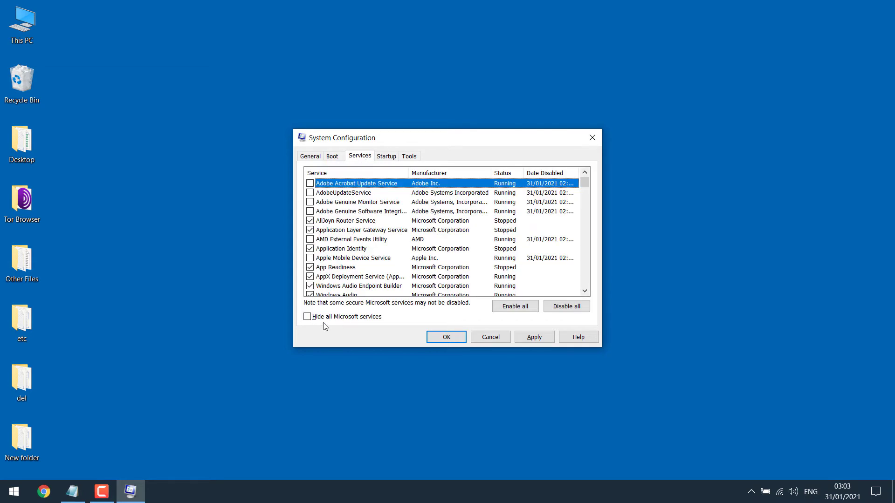
left_click(339, 320)
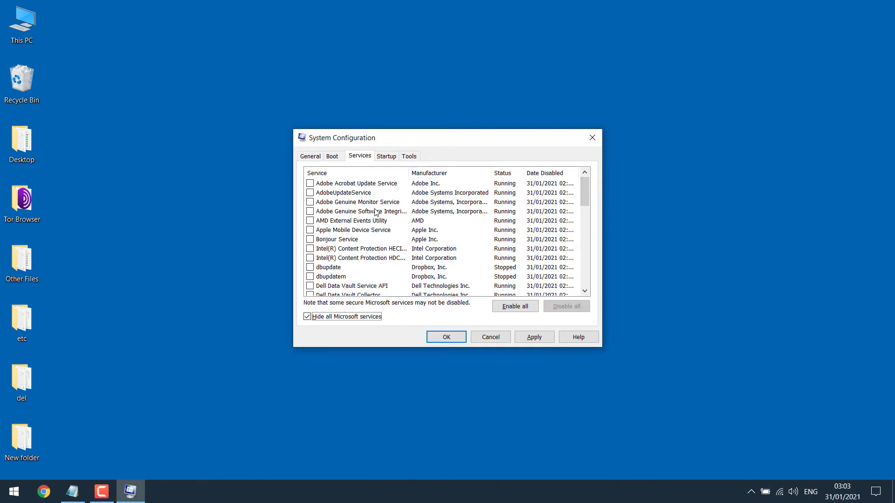
Mark several third-party services as enabled, including Adobe Acrobat Update Service, Mozilla Maintenance Service, Product Registration, Dell SupportAssist and WC Assistant.
left_click(310, 184)
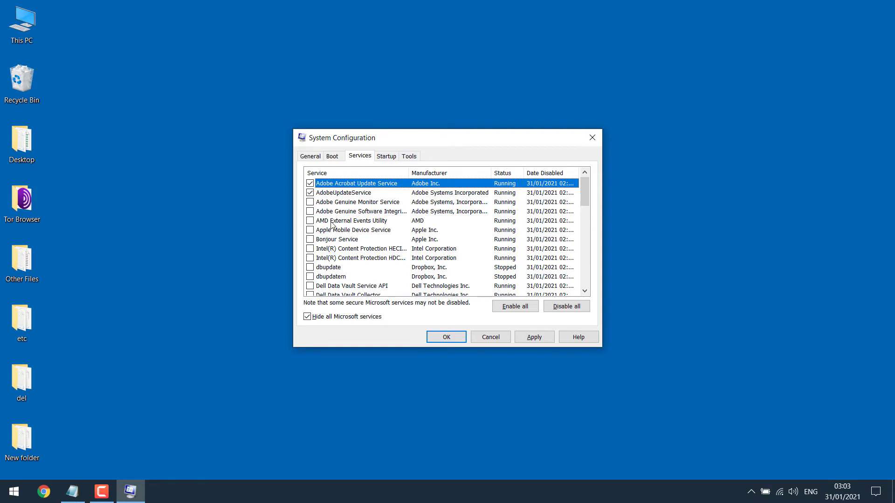
left_click(310, 230)
left_click(310, 239)
left_click(310, 248)
left_click(311, 268)
left_click(311, 277)
left_click(311, 230)
left_click(311, 238)
left_click_drag(585, 193, 583, 280)
left_click(310, 212)
left_click(309, 258)
left_click(310, 277)
left_click(311, 258)
left_click(310, 239)
left_click(310, 221)
left_click(310, 201)
left_click(310, 192)
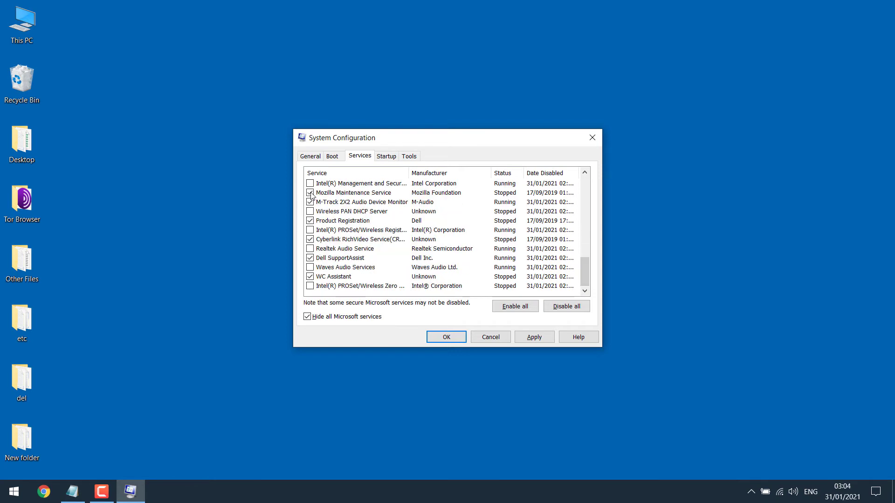
Disable all the listed non-Microsoft services, apply the changes and exit System Configuration without restarting.
left_click(565, 307)
left_click(535, 337)
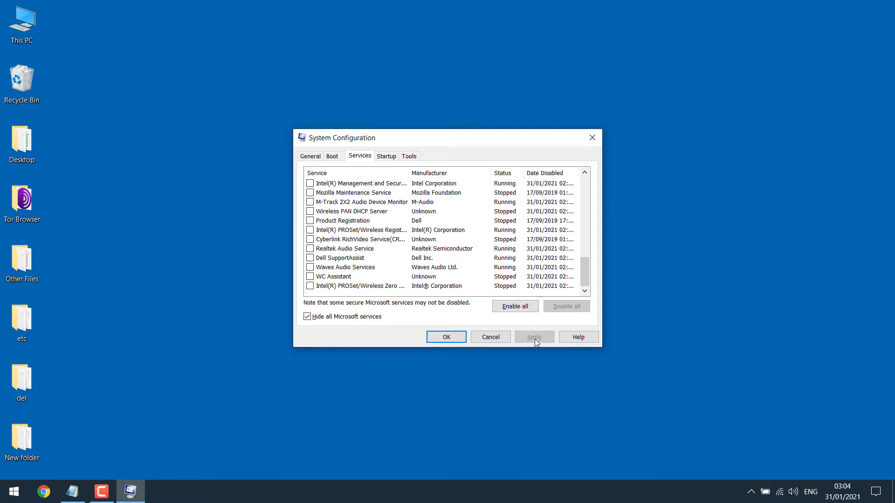
left_click(446, 338)
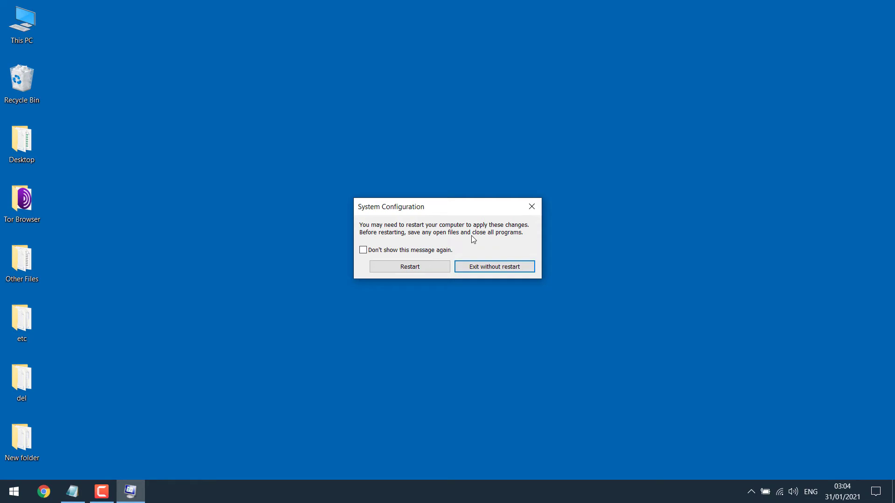
left_click(495, 267)
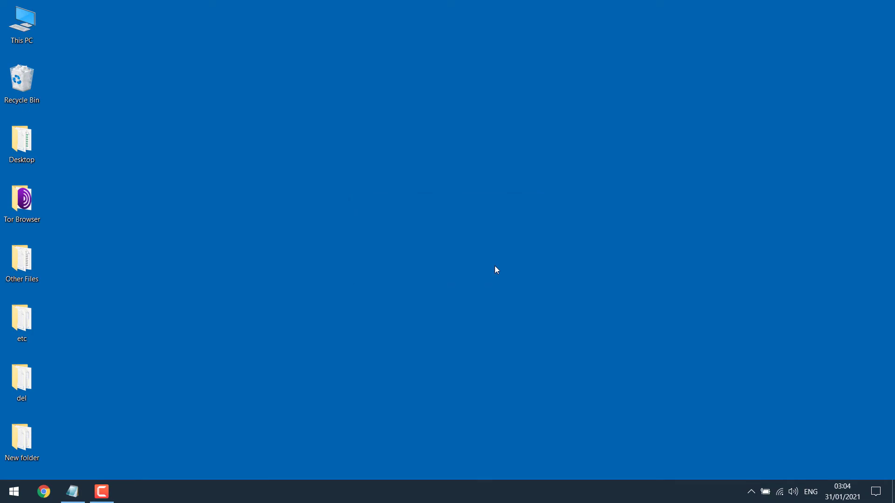
Open Task Manager and show its list of startup programs.
right_click(433, 489)
left_click(482, 441)
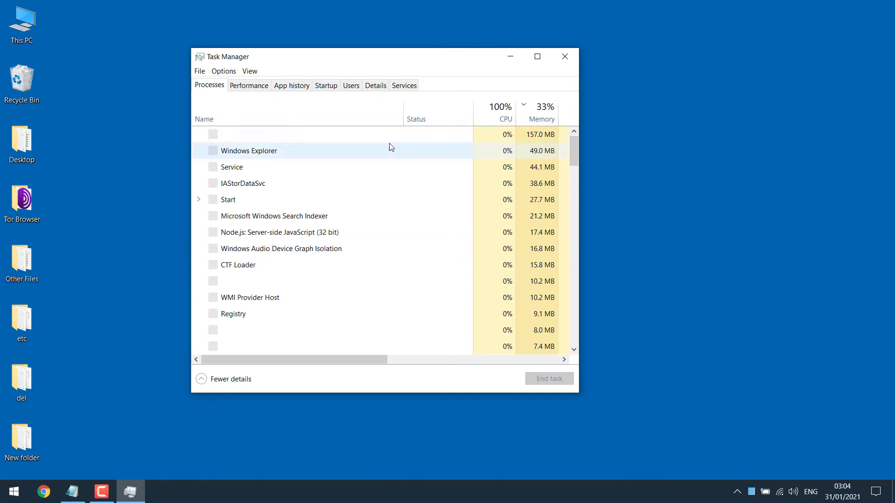
left_click(326, 86)
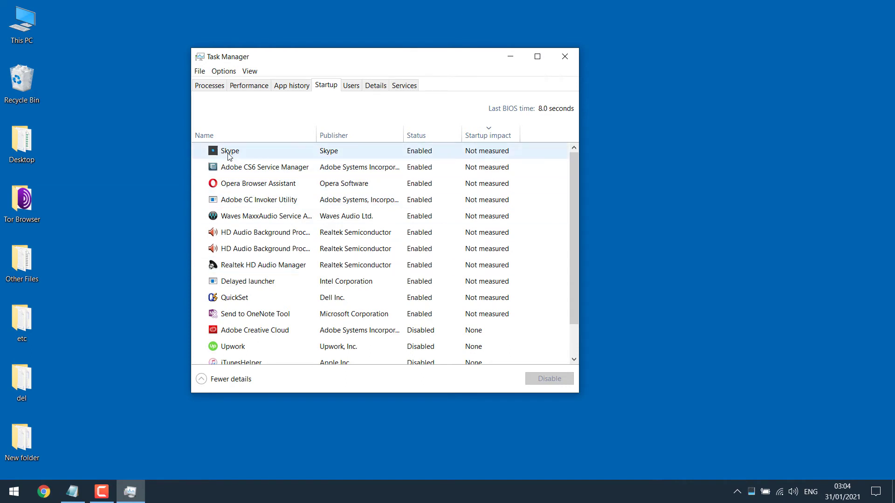
Disable Skype, Adobe CS6 Service Manager, Opera Browser Assistant, Adobe GC Invoker Utility and the Waves MaxxAudio service at startup.
left_click(280, 152)
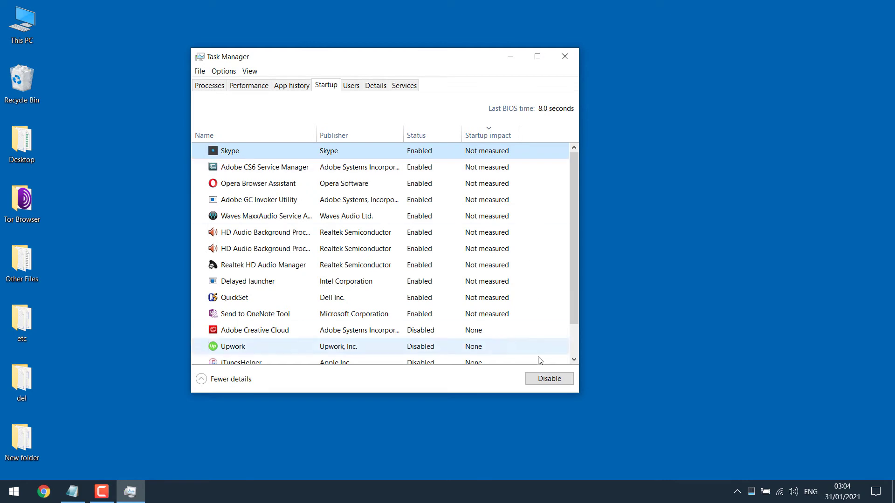
left_click(546, 378)
left_click(277, 169)
left_click(547, 378)
left_click(281, 187)
left_click(546, 378)
left_click(281, 201)
left_click(546, 379)
left_click(283, 216)
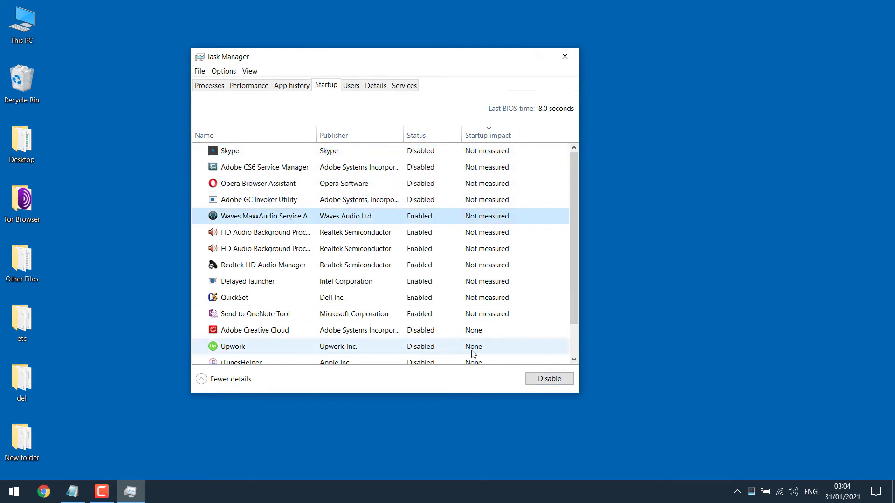
left_click(547, 378)
Switch the startup status of iTunesHelper, Upwork and Adobe Creative Cloud to enabled.
left_click_drag(574, 234, 580, 264)
left_click(276, 324)
left_click(274, 305)
left_click(546, 378)
left_click(280, 291)
left_click(546, 379)
Disable Send to OneNote Tool and QuickSet at startup, and close Task Manager.
left_click(282, 275)
left_click(547, 379)
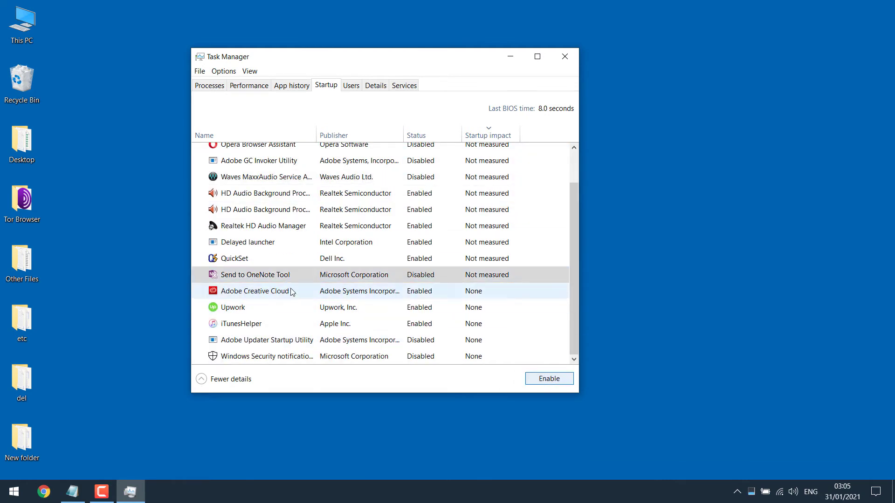
left_click(278, 258)
left_click(547, 378)
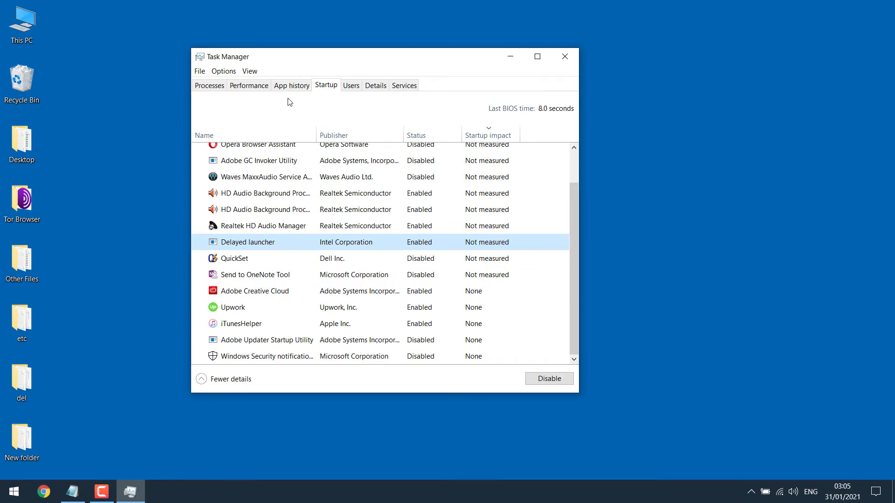
left_click(572, 51)
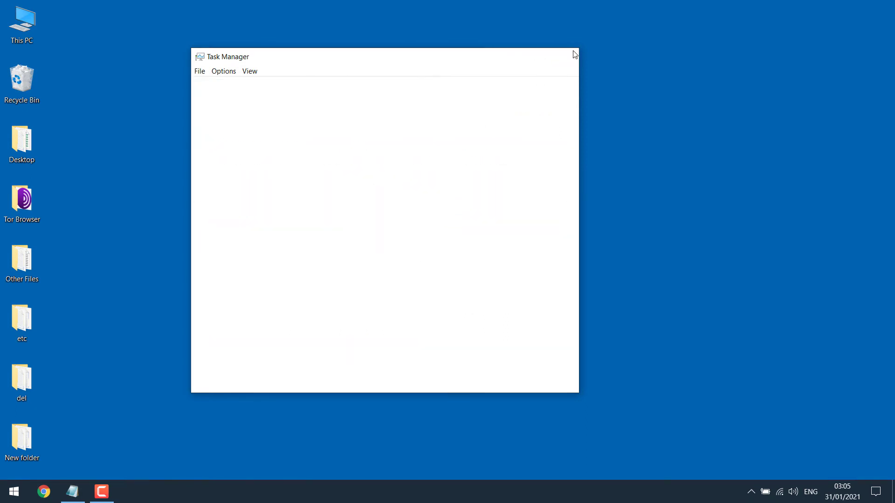
Find This PC through Windows search, view its properties and open the advanced system settings.
left_click(1, 498)
type("thia")
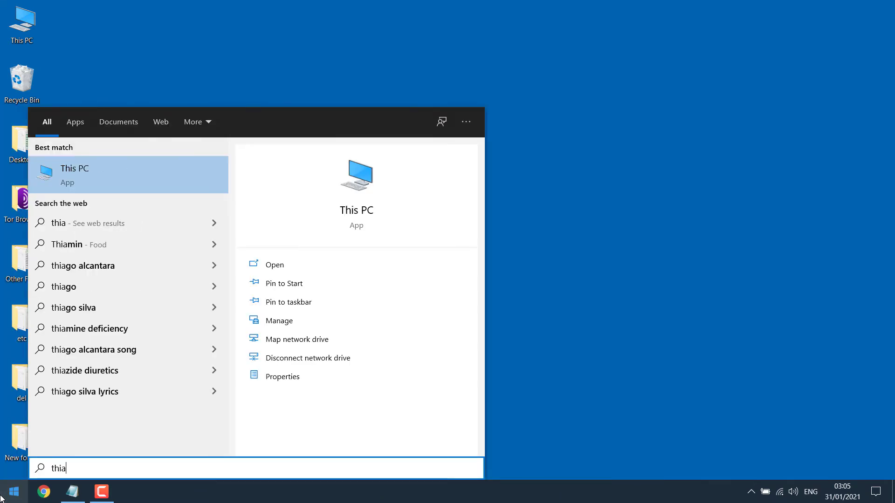
key("BackSpace")
type("s")
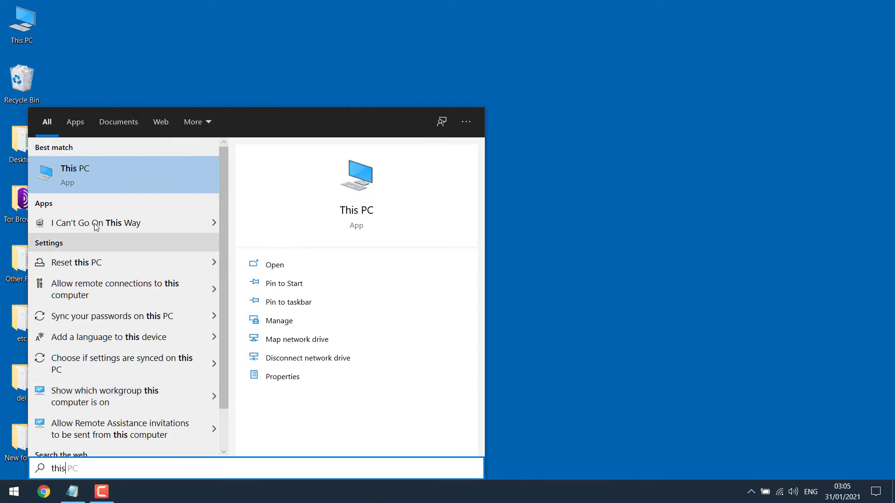
right_click(88, 172)
left_click(122, 275)
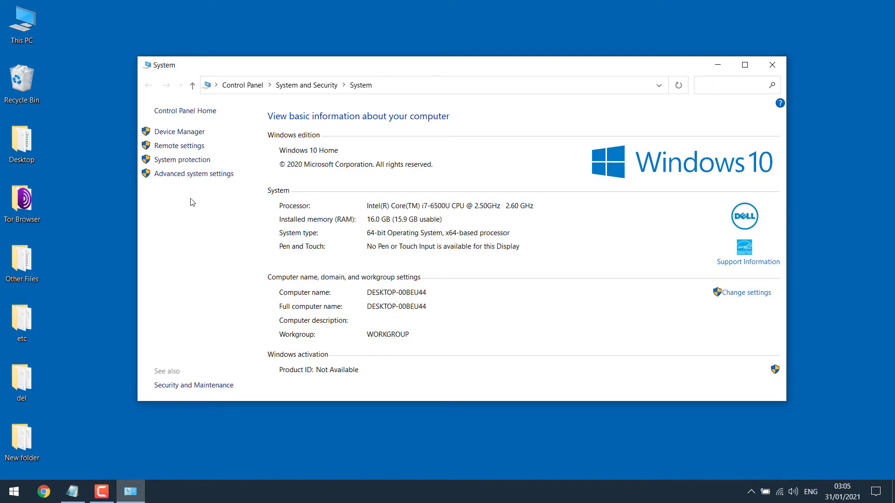
left_click(204, 176)
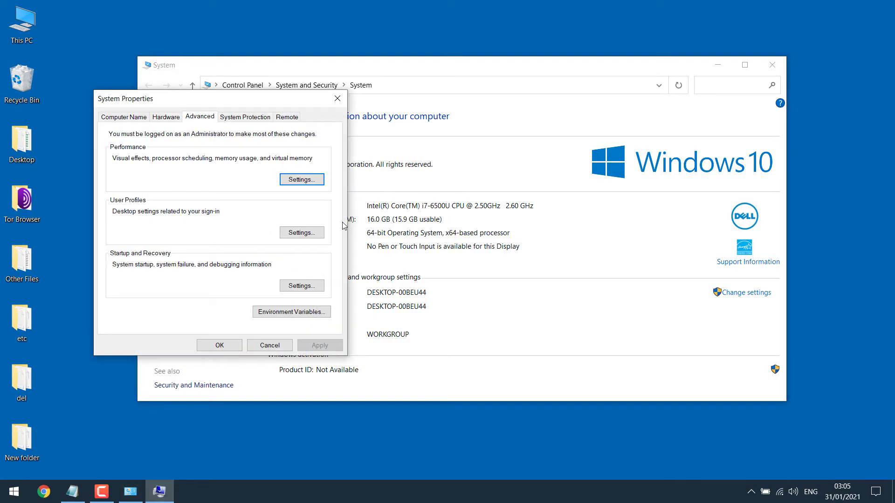
Adjust visual effects for best performance, keeping only smooth font edges, mouse pointer shadows and thumbnails, and close the system windows.
left_click(298, 181)
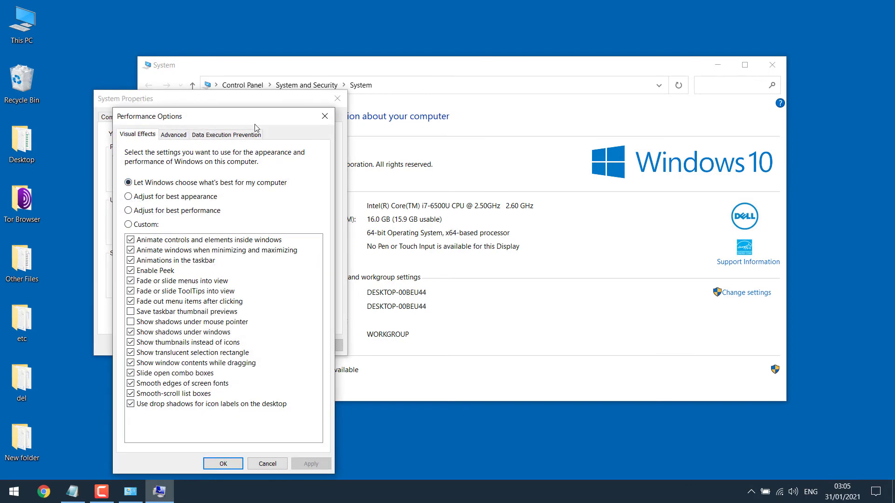
left_click_drag(255, 117, 316, 58)
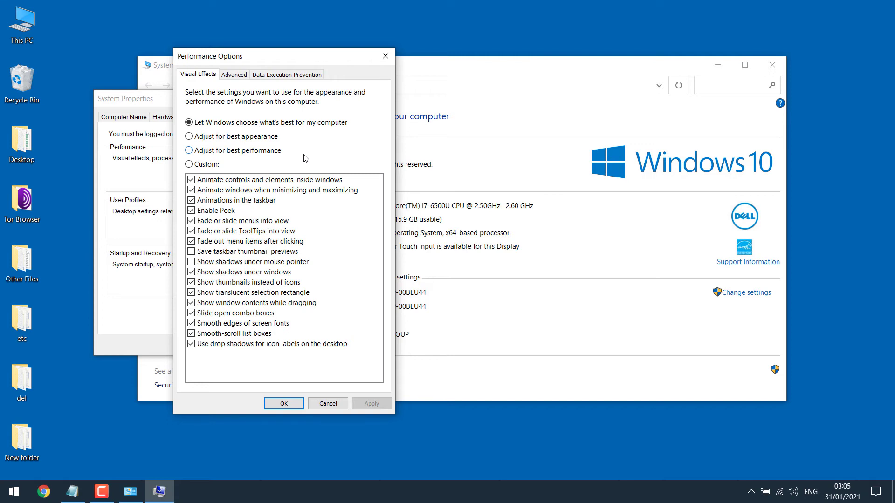
left_click(190, 152)
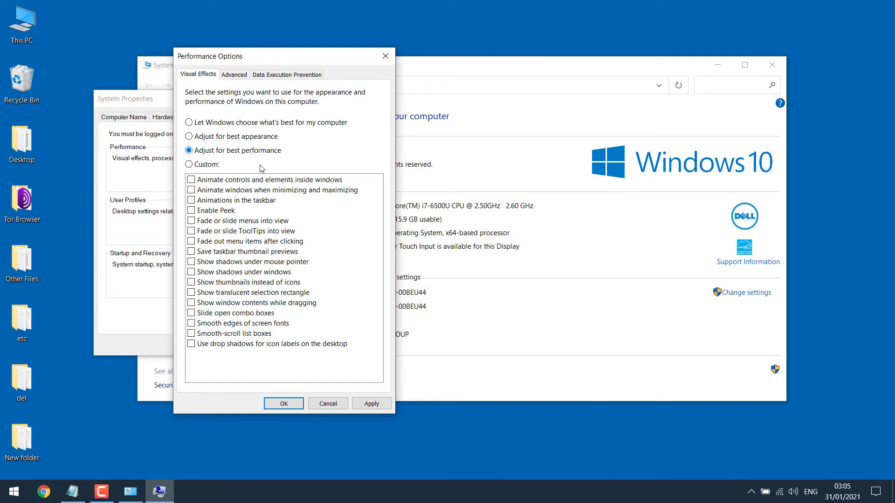
left_click(191, 324)
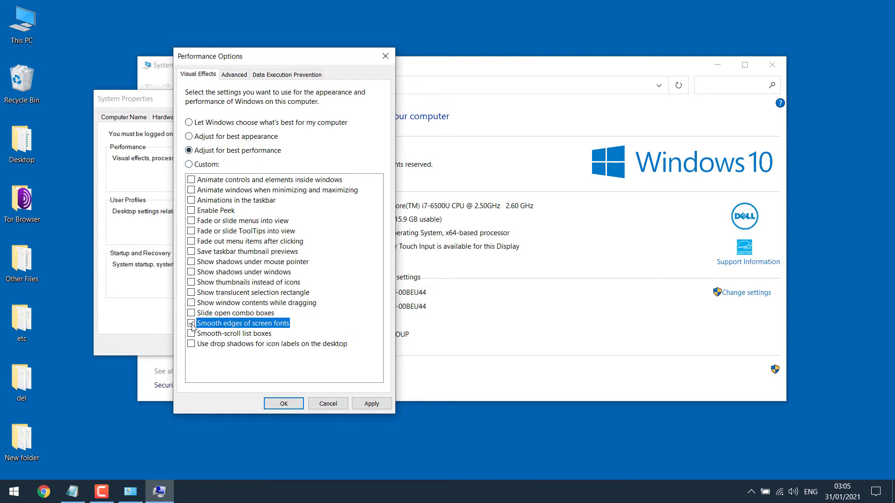
left_click(191, 263)
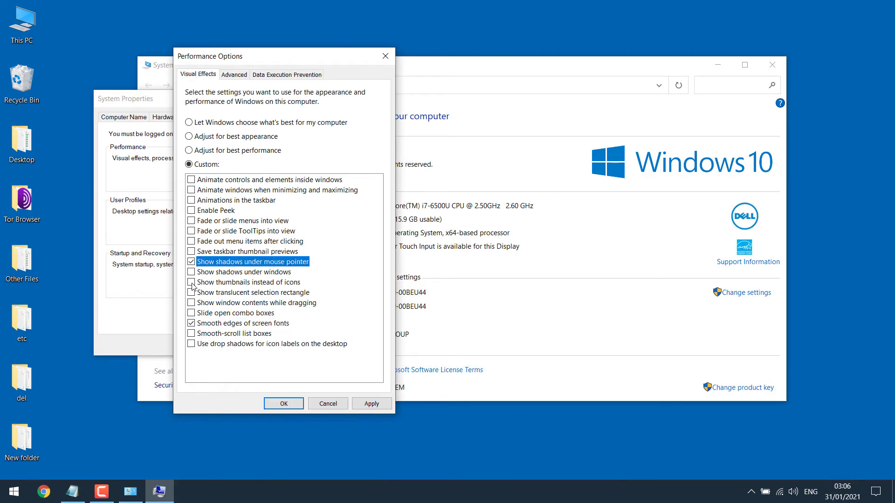
left_click(191, 283)
left_click(371, 404)
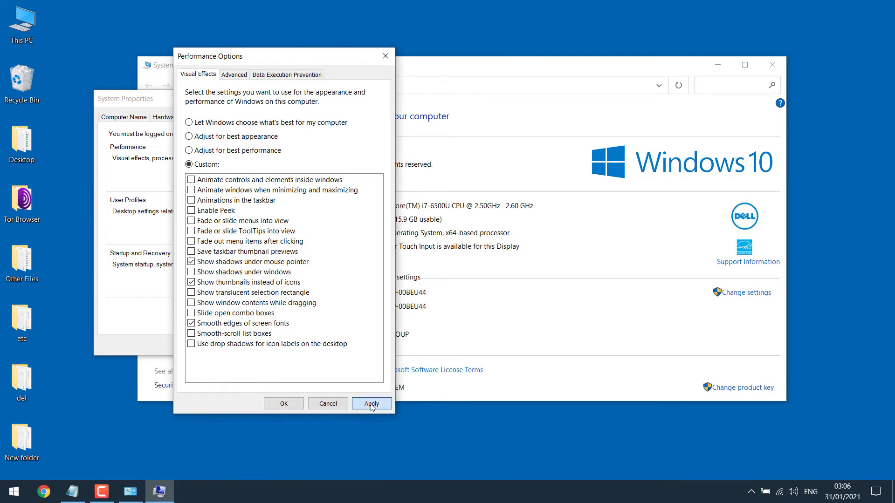
left_click(284, 404)
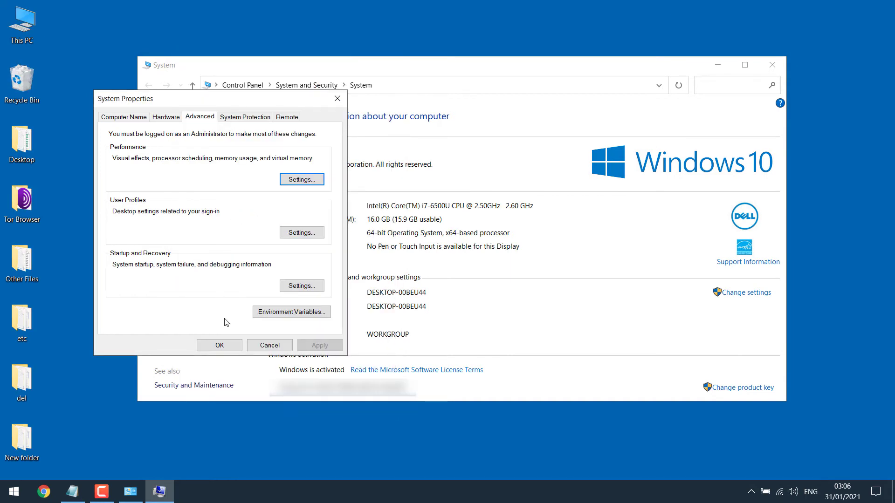
left_click(228, 347)
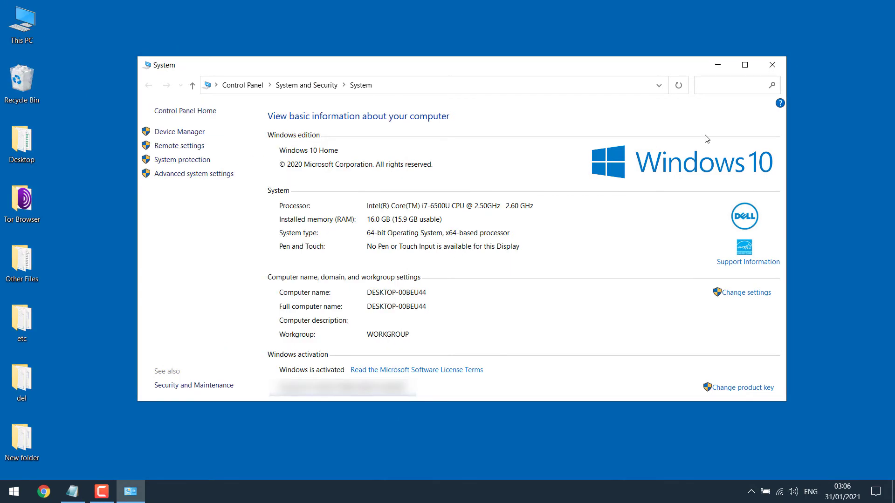
left_click(776, 63)
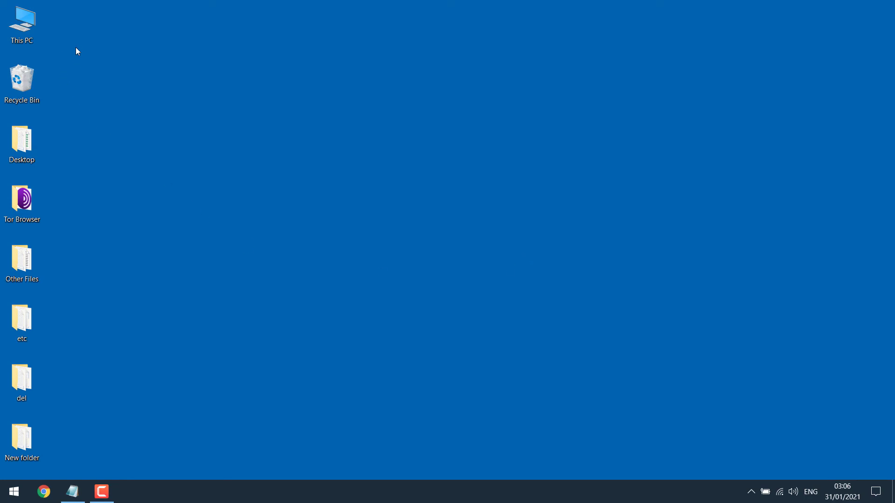
Open the properties of the OS (C:) drive from This PC and start Disk Cleanup.
double_click(22, 23)
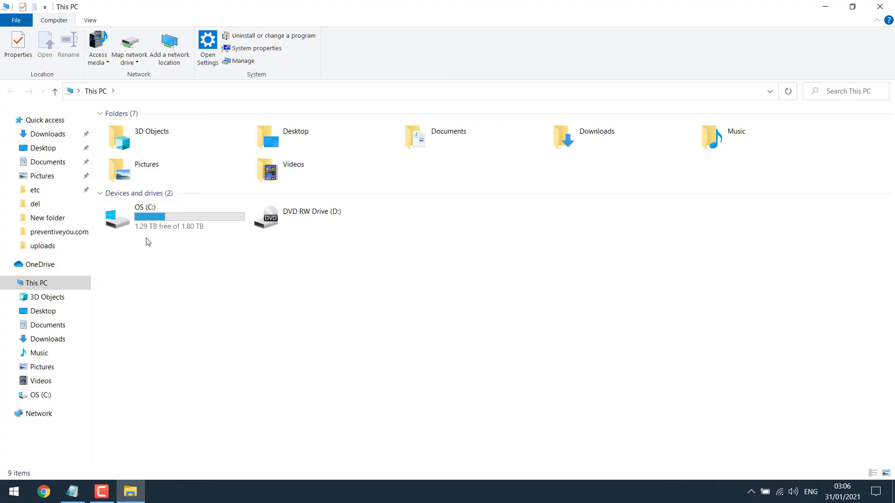
right_click(157, 224)
left_click(226, 450)
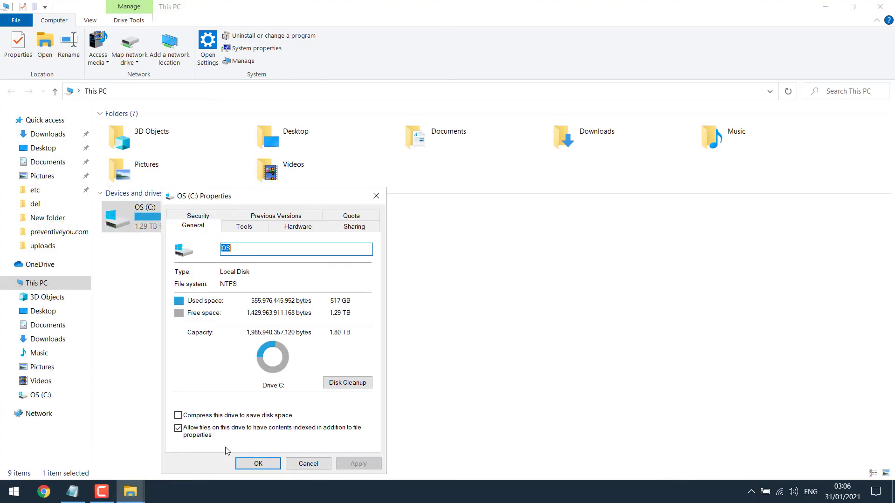
left_click_drag(298, 199, 312, 100)
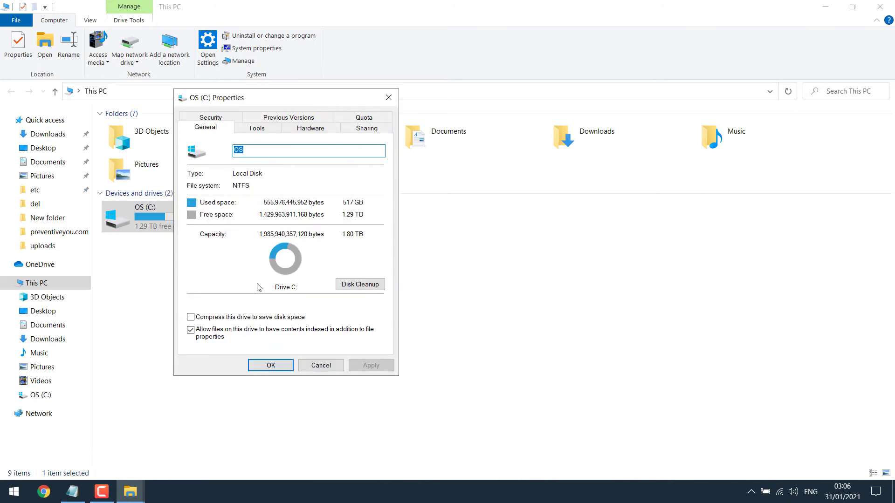
left_click(362, 285)
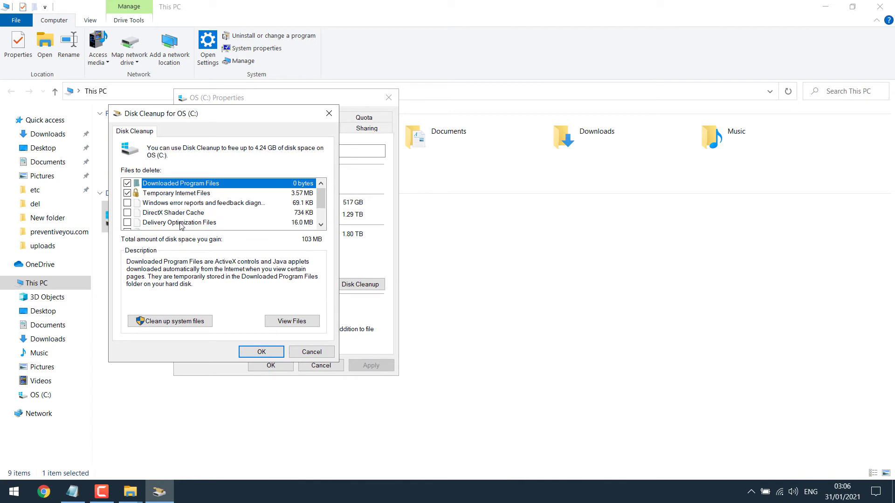
Include Windows error reports, DirectX Shader Cache, Delivery Optimization Files and Recycle Bin in the cleanup and permanently delete all marked files.
left_click(126, 203)
left_click(126, 212)
left_click(127, 222)
scroll(129, 225, "down", 1)
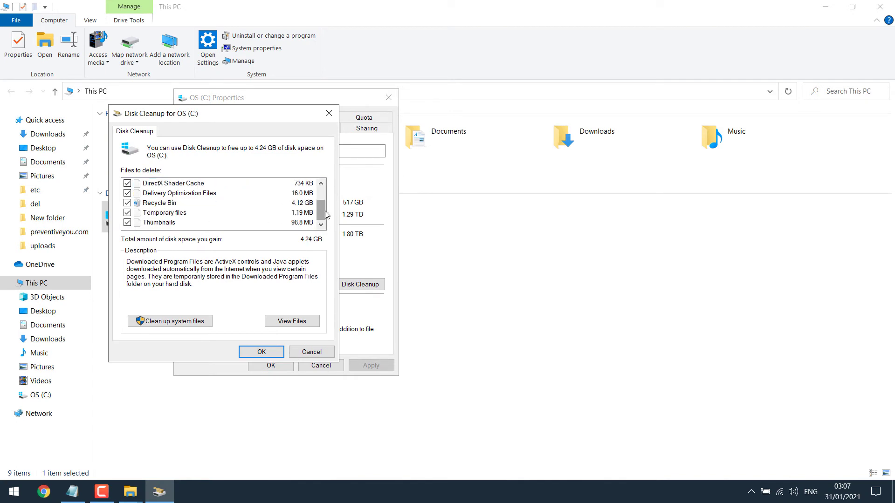
mouse_move(322, 210)
left_mouse_down()
mouse_move(323, 193)
mouse_move(325, 218)
left_mouse_up()
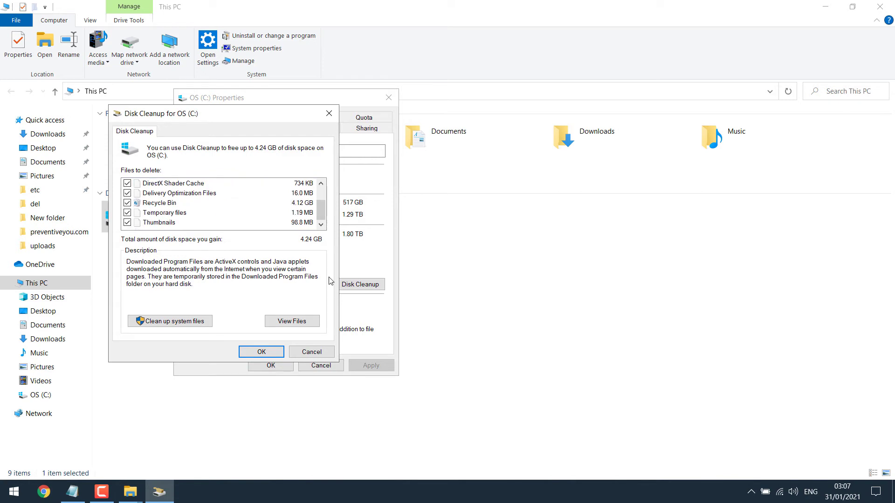
left_click(262, 352)
left_click(464, 255)
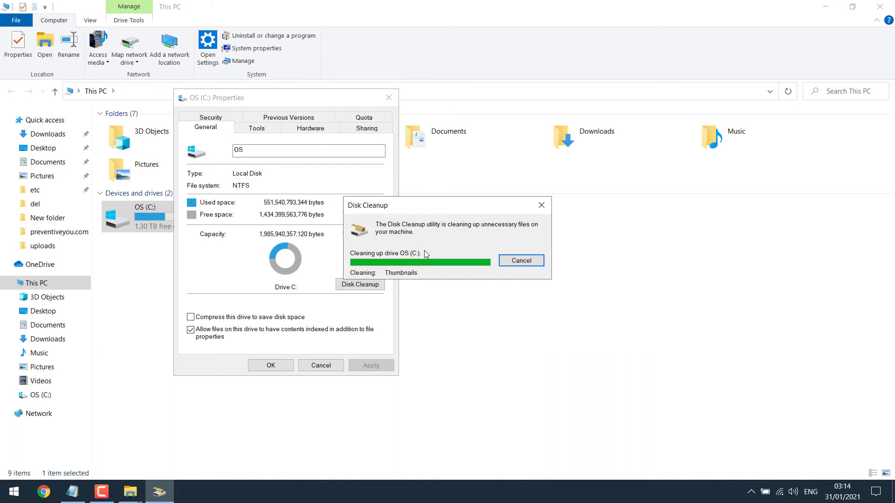
Run Disk Cleanup on the C: drive's system files, including Windows upgrade log files, and close the drive properties.
left_click(357, 284)
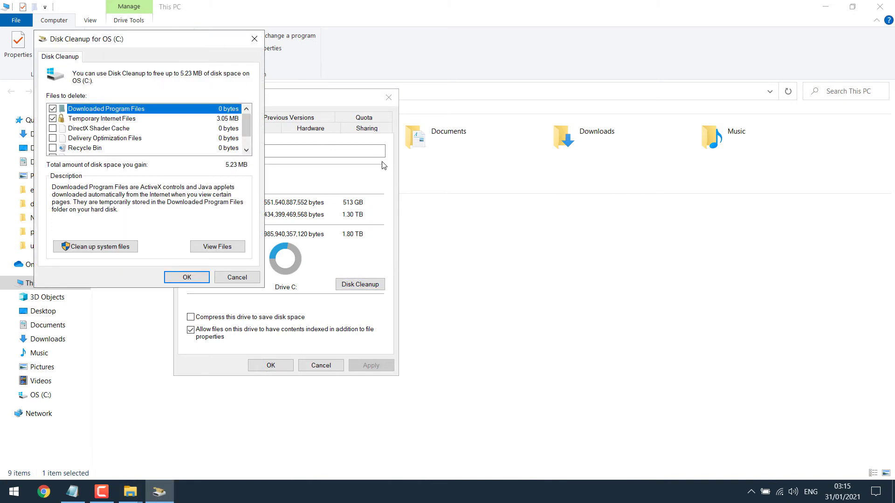
left_click(99, 251)
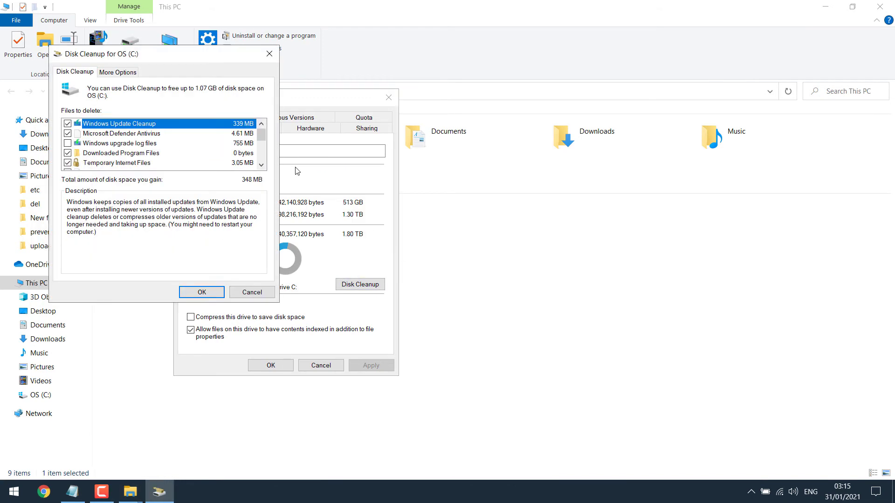
scroll(252, 140, "down", 3)
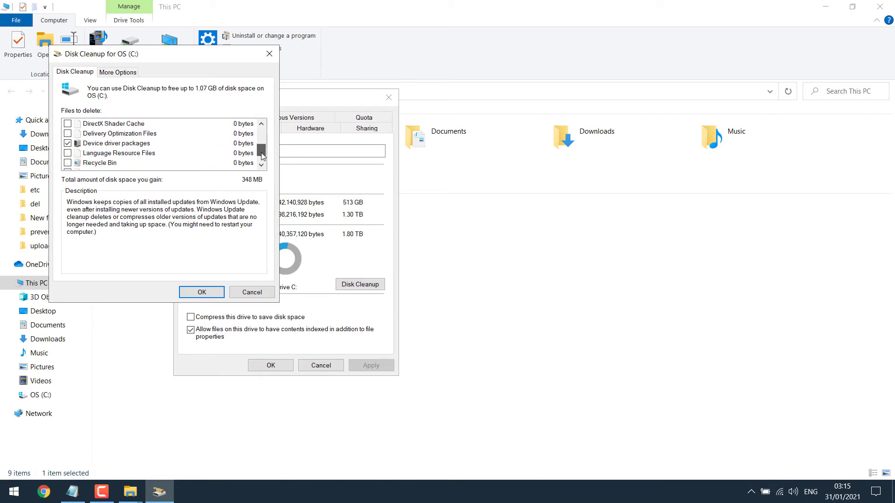
scroll(251, 140, "up", 3)
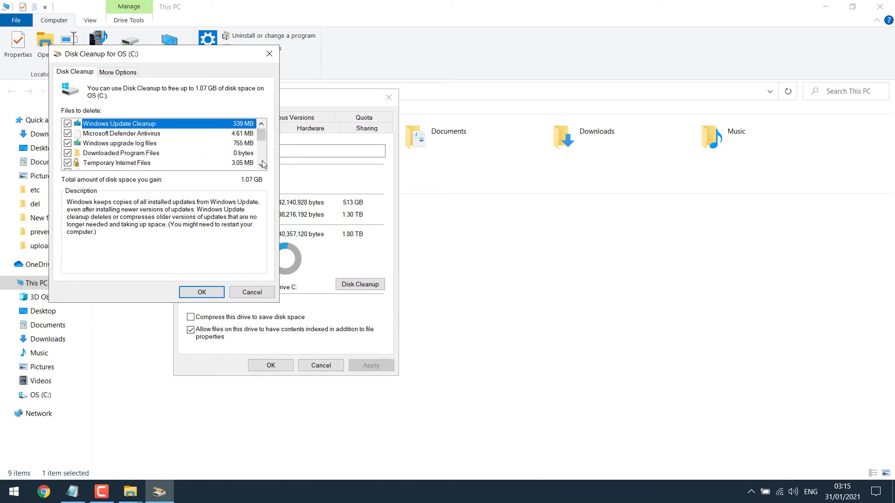
scroll(261, 159, "down", 3)
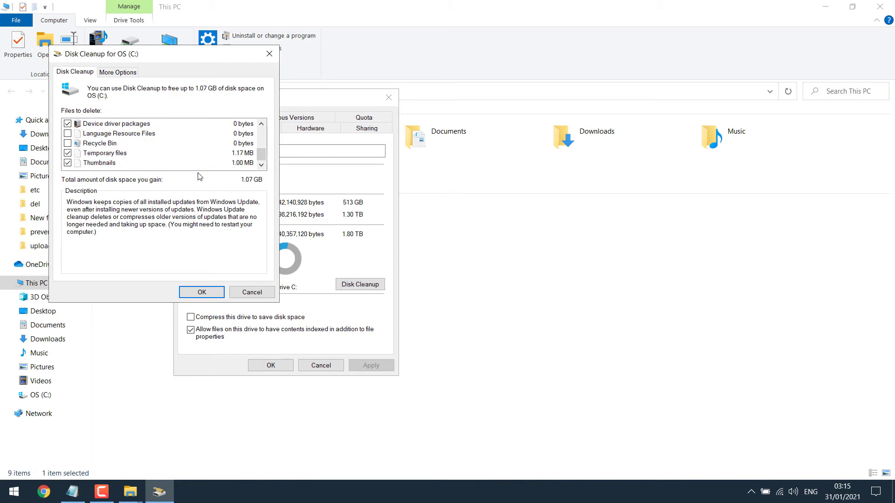
left_click(203, 295)
left_click(464, 258)
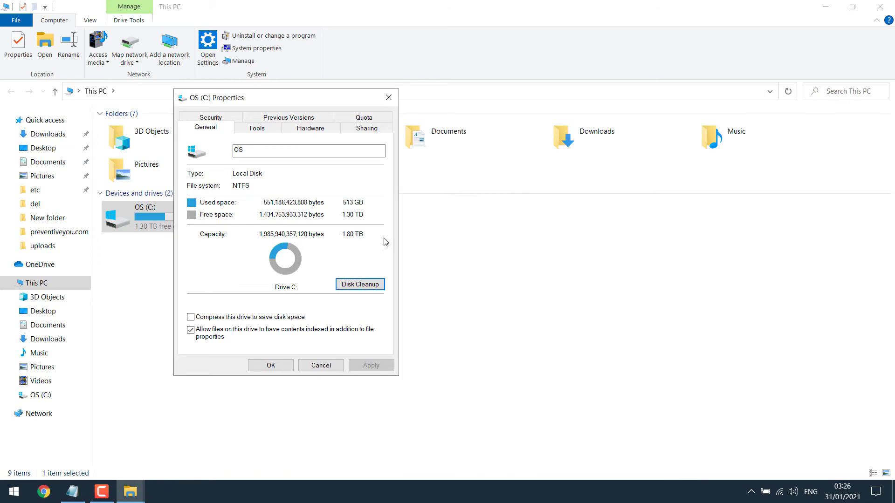
left_click(284, 365)
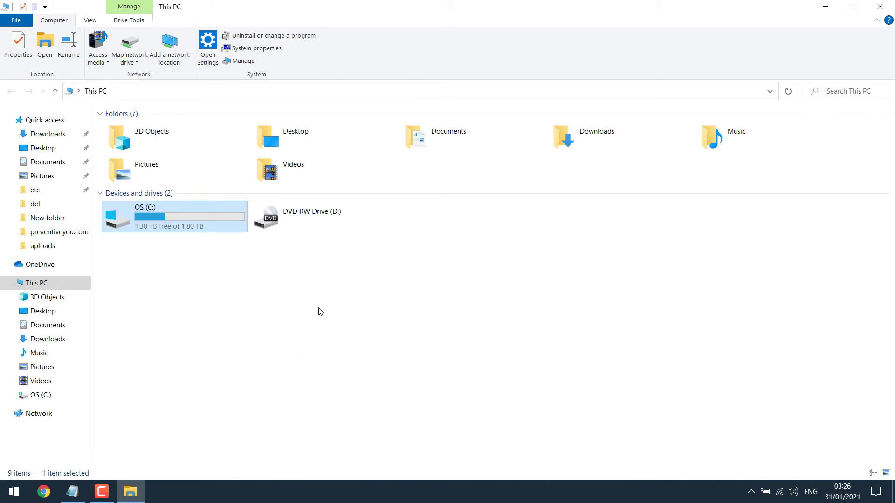
Open the Temp folder inside the Windows folder on the C: drive.
double_click(151, 208)
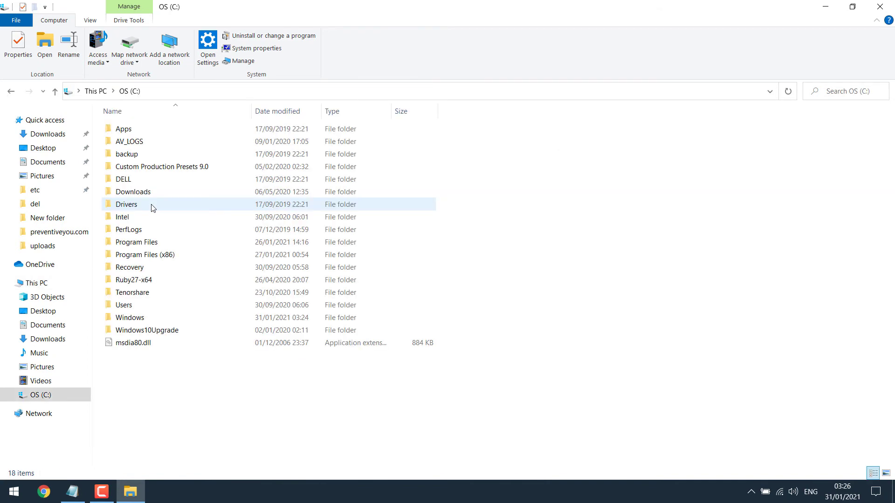
double_click(138, 319)
left_click(159, 256)
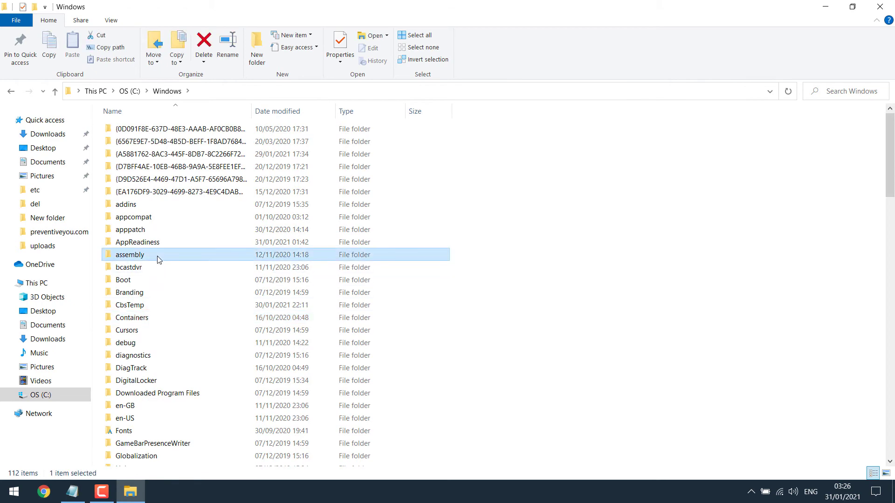
key("t")
key("t")
key("t")
key("Return")
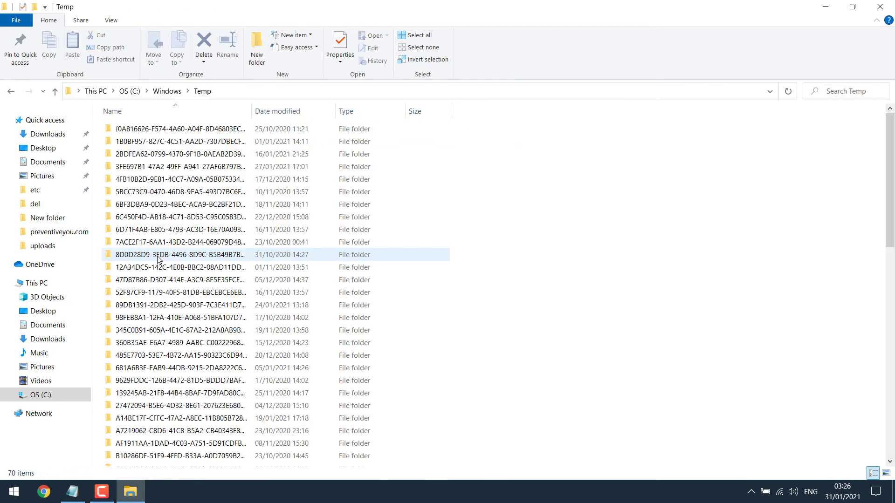
Permanently delete everything in the Temp folder, granting administrator permission for all current items.
left_click(167, 129)
key("ctrl+a")
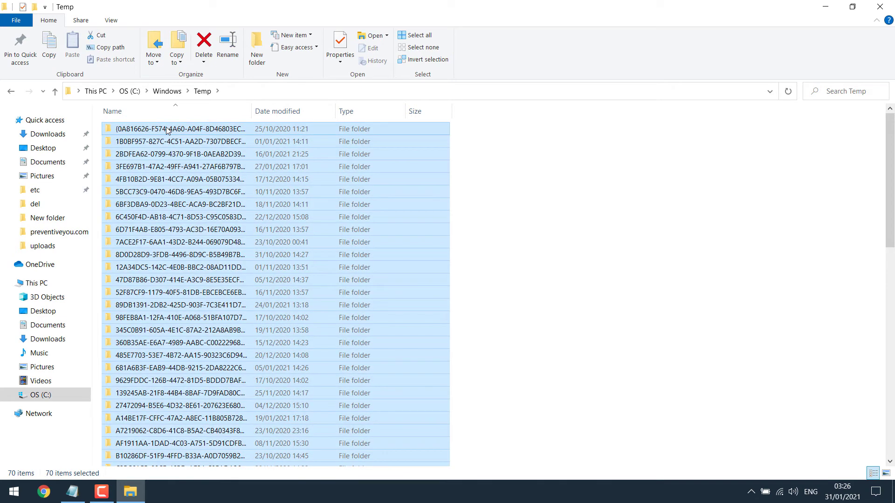
key("shift+Delete")
key("Return")
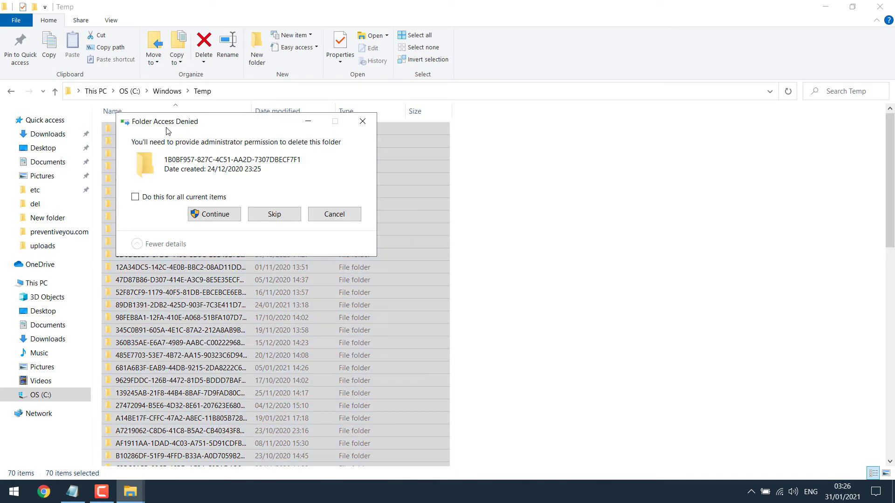
left_click(180, 196)
left_click(215, 215)
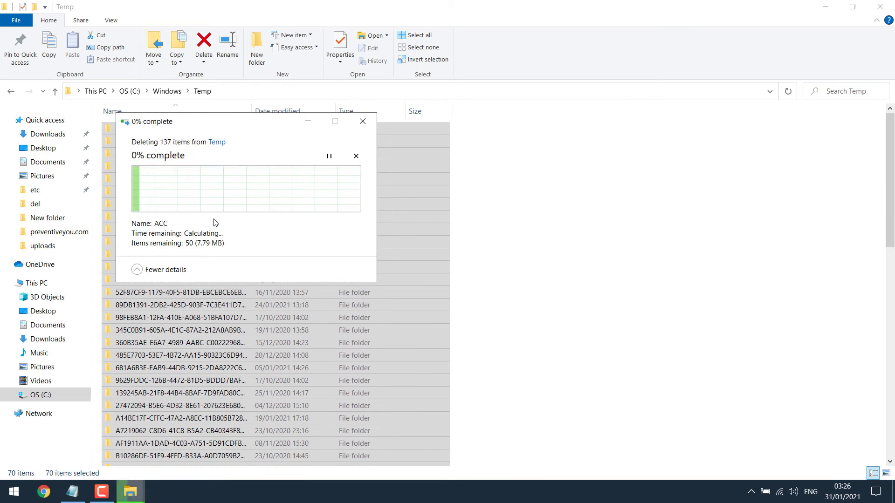
left_click(216, 250)
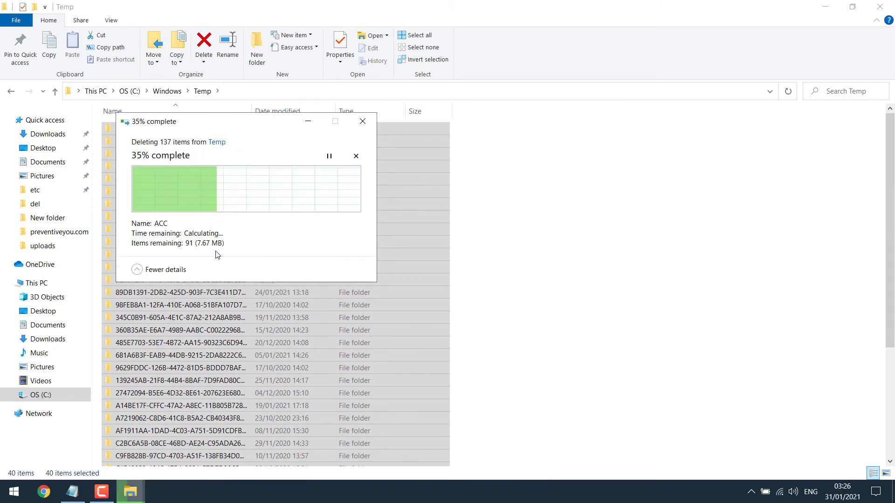
left_click(274, 241)
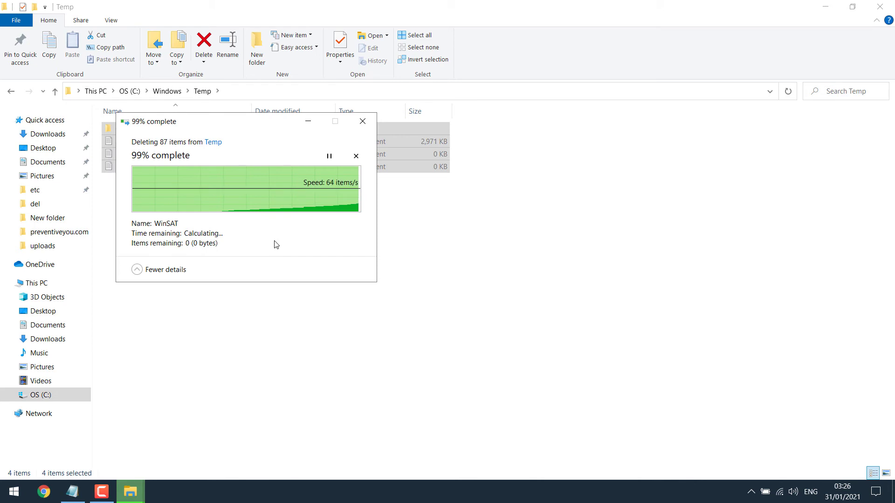
Return to the Windows folder and open its Prefetch folder.
left_click(167, 91)
left_click(165, 161)
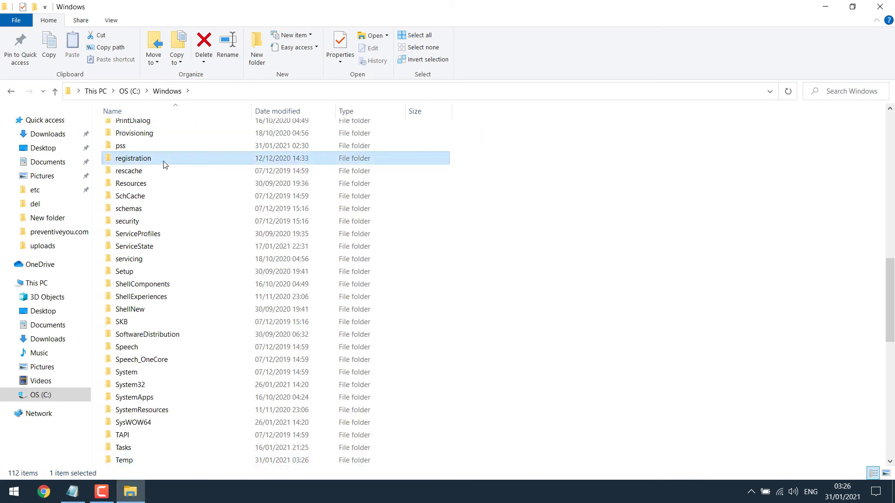
scroll(164, 164, "down", 12)
scroll(164, 164, "up", 14)
double_click(164, 162)
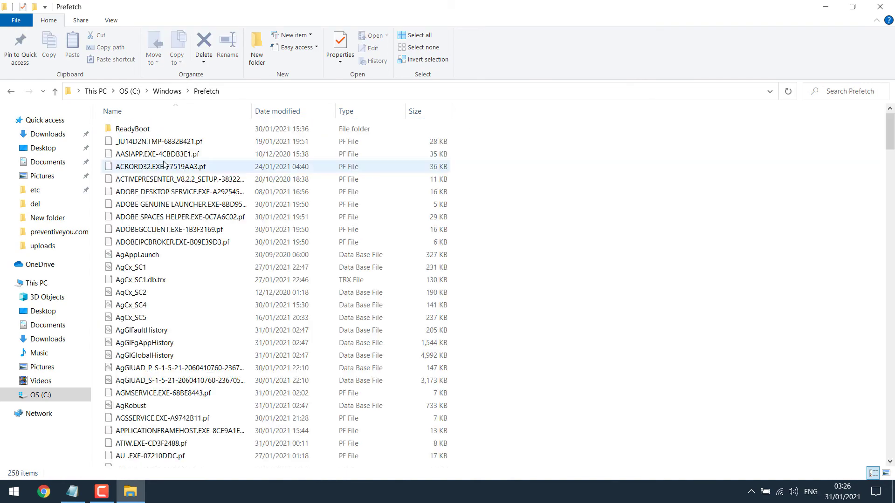
Permanently delete everything in the Prefetch folder.
left_click(209, 193)
mouse_move(890, 139)
left_mouse_down()
mouse_move(893, 448)
mouse_move(889, 142)
left_mouse_up()
left_click(206, 142)
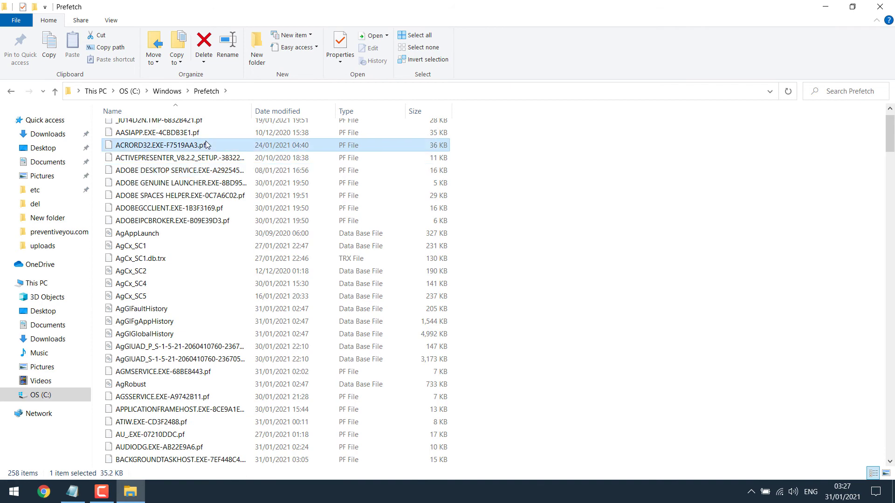
key("ctrl+a")
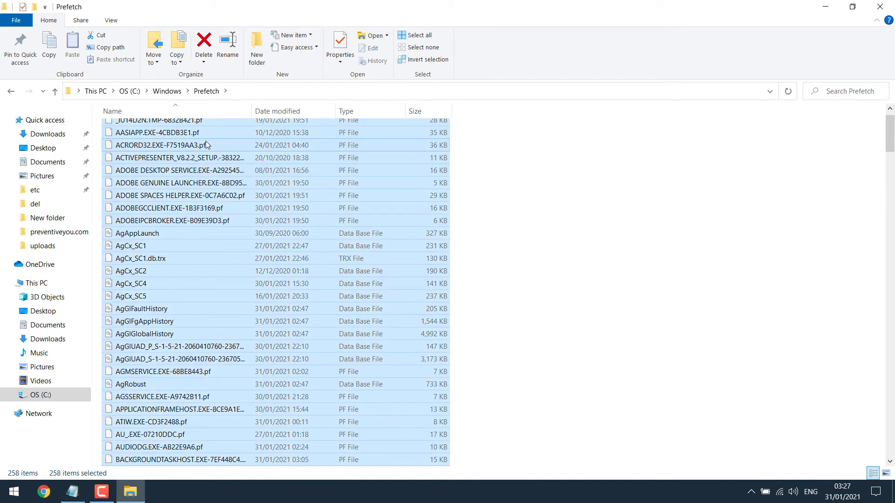
key("shift+Delete")
key("Return")
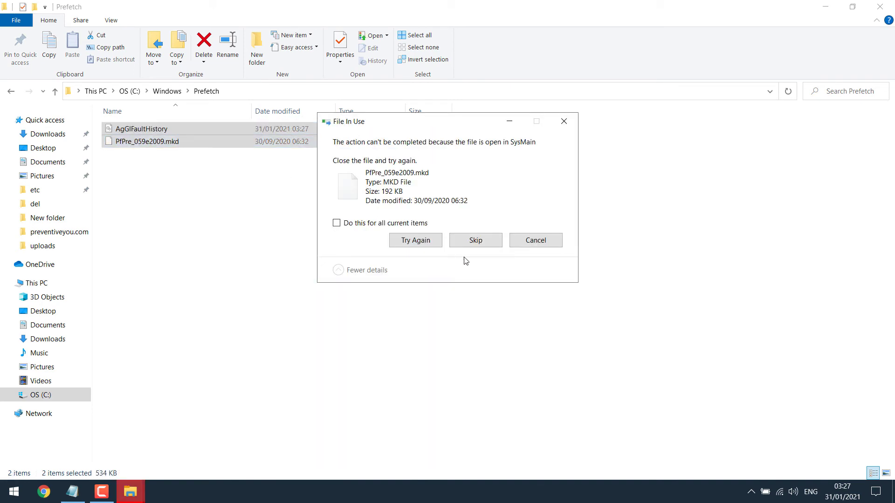
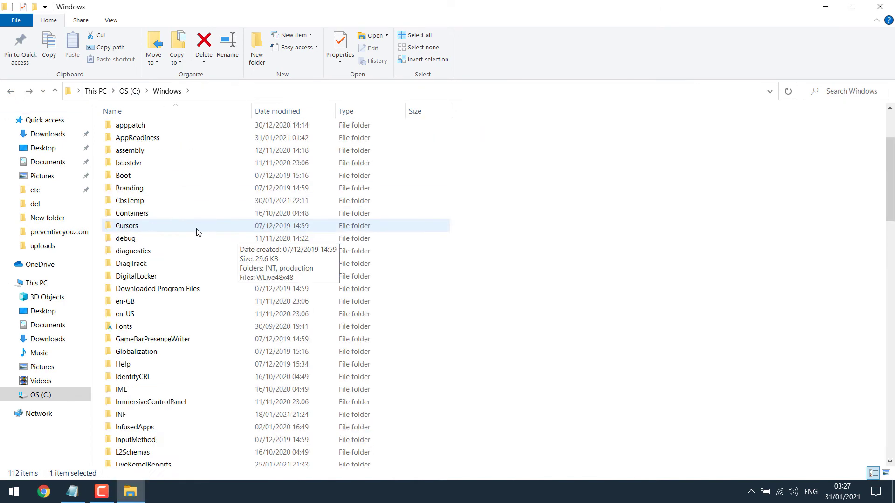
Open the SoftwareDistribution folder inside the Windows folder and enter its Download folder.
left_click(195, 229)
key("s")
key("s")
key("s")
key("s")
key("s")
key("s")
key("s")
key("s")
key("s")
key("s")
key("s")
key("s")
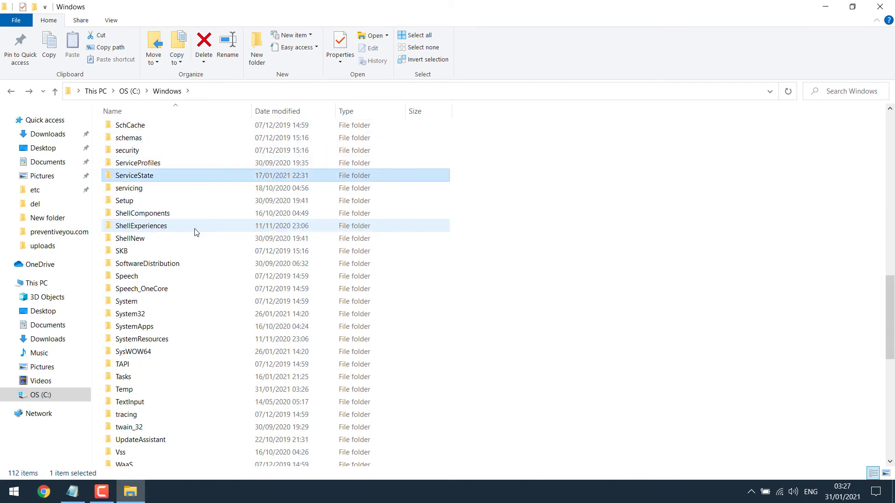
double_click(170, 265)
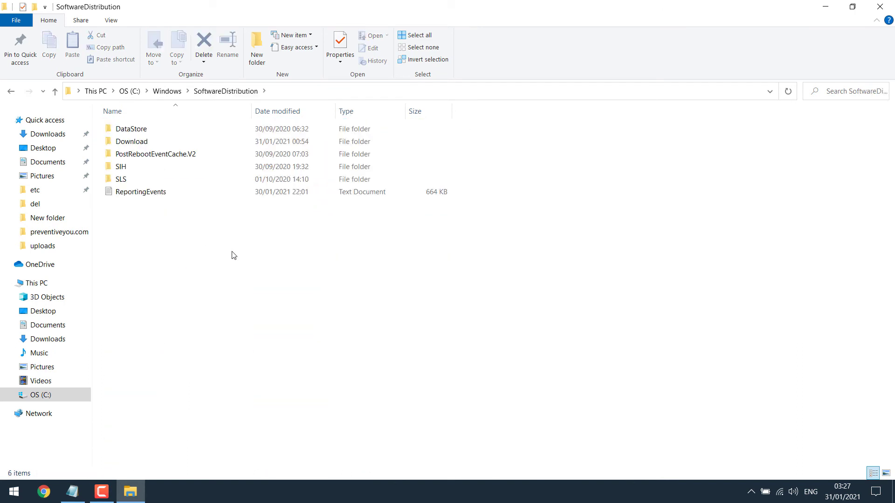
double_click(127, 144)
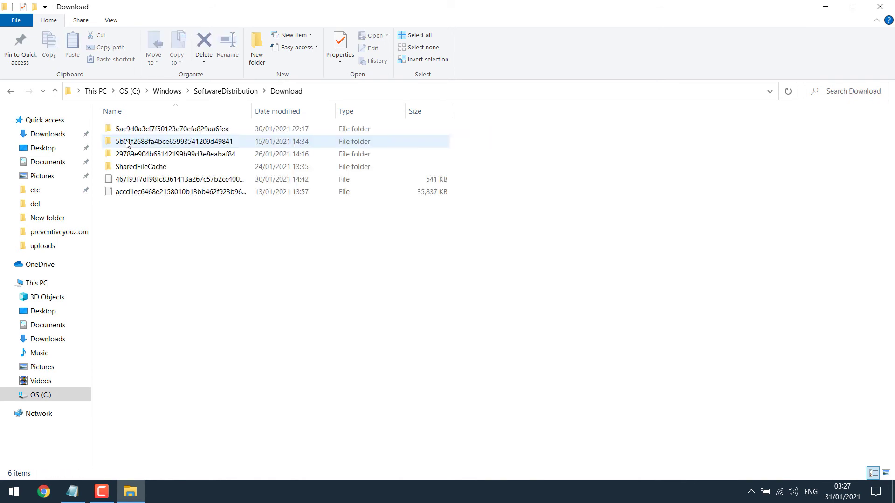
left_click(135, 125)
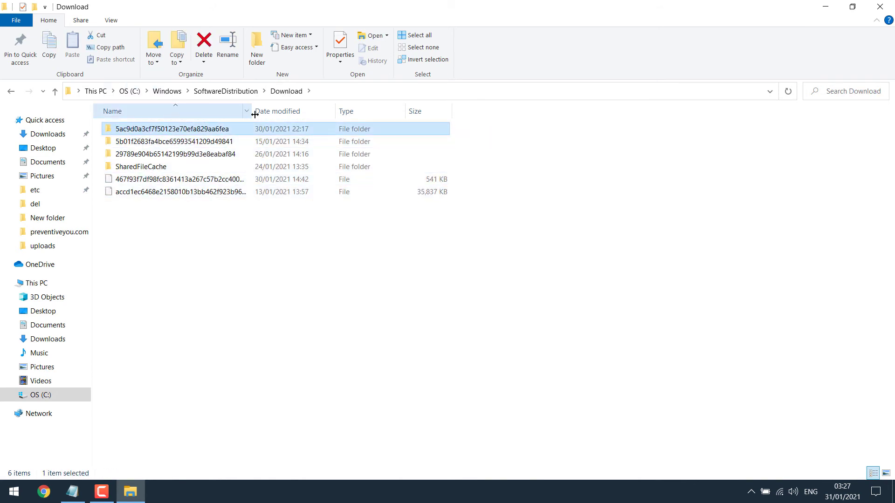
Go back to the SoftwareDistribution folder and check the Download folder's size in its properties.
left_click(205, 92)
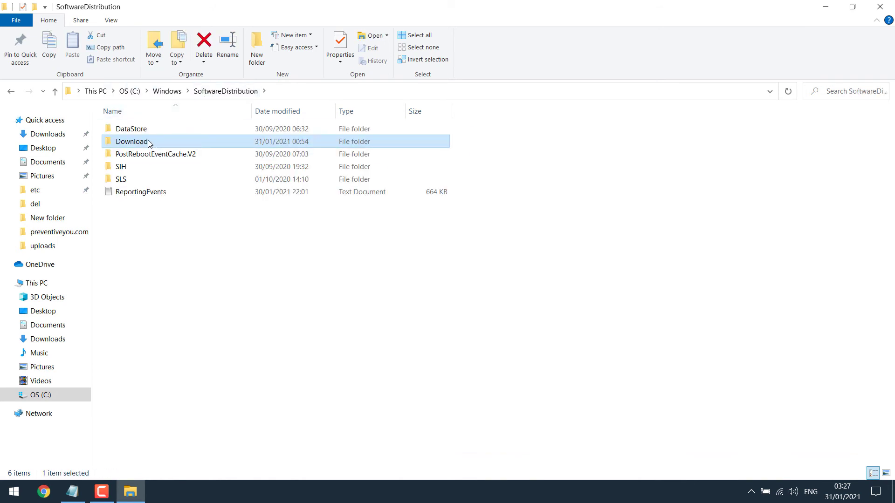
right_click(147, 141)
left_click(219, 448)
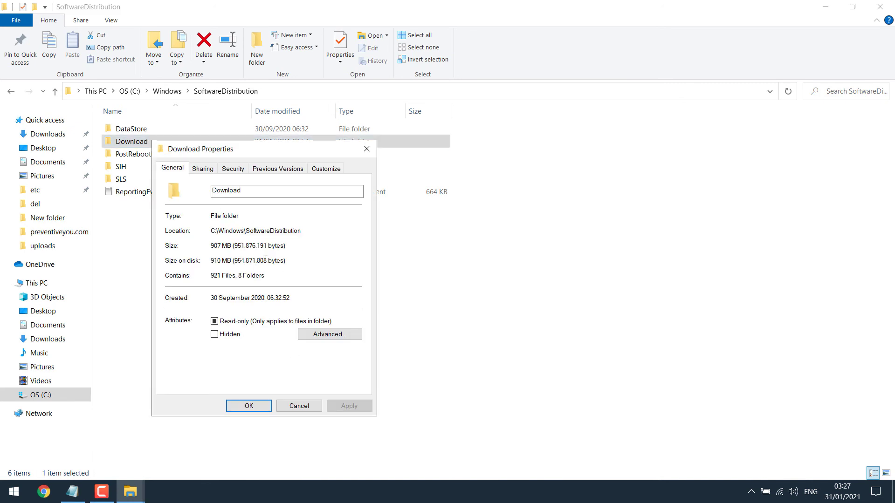
left_click(299, 405)
Permanently delete everything in SoftwareDistribution's Download folder, granting administrator permission for all current items.
double_click(130, 142)
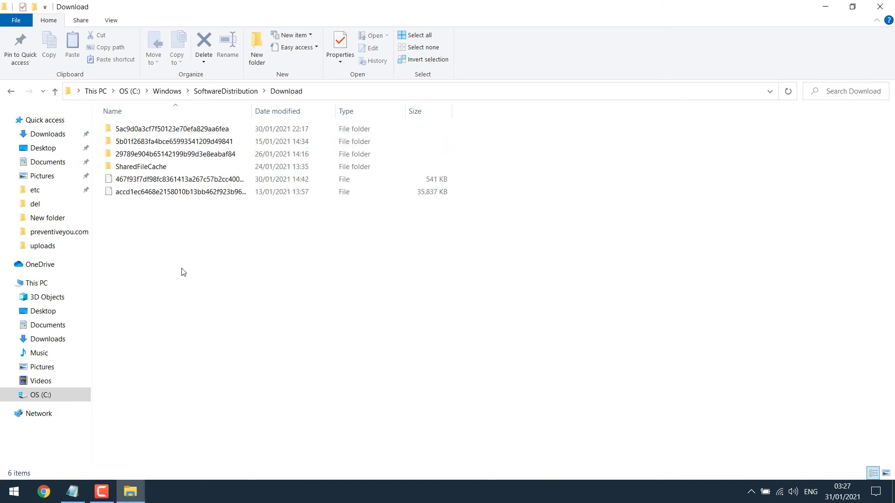
left_click_drag(182, 273, 105, 117)
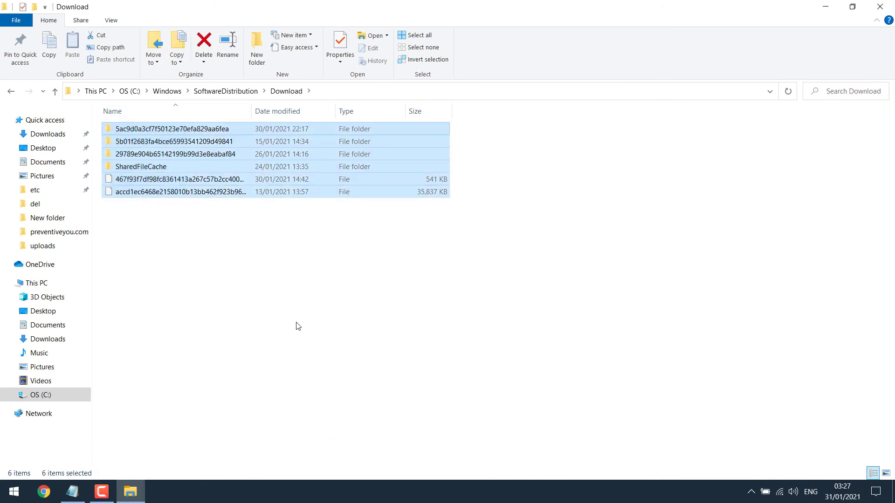
key("shift+Delete")
key("Return")
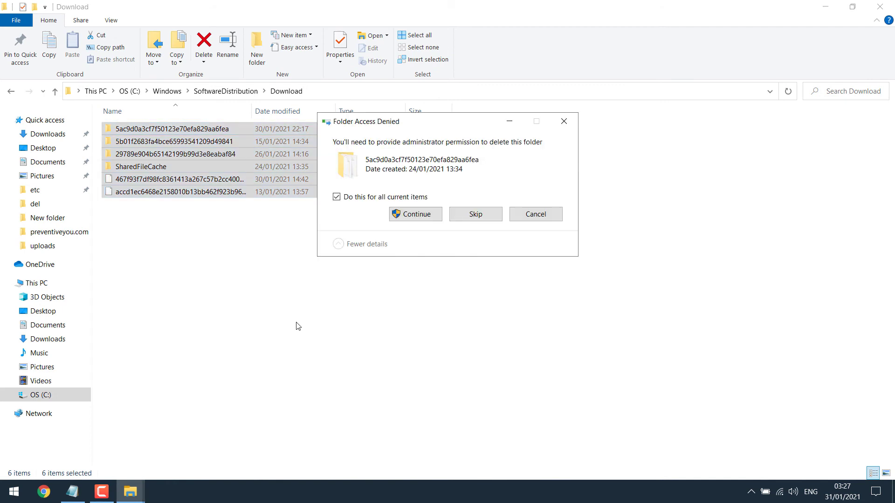
left_click(422, 216)
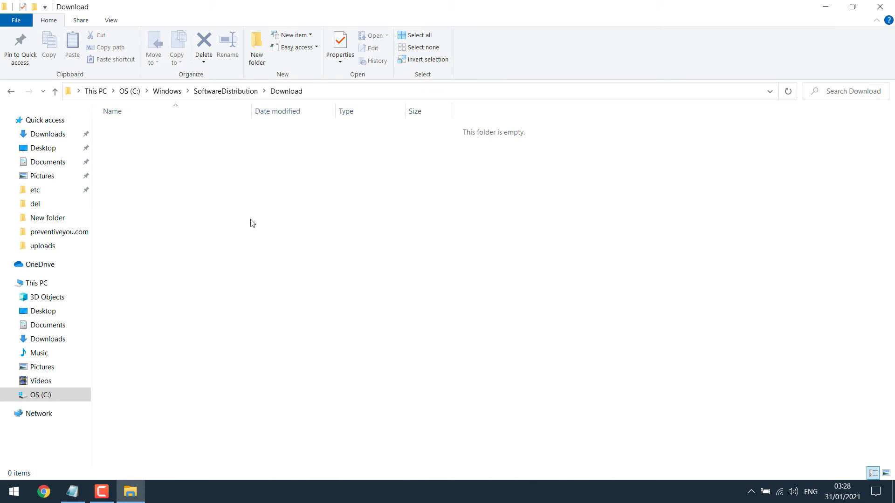
Return to This PC and close the file browsing window.
left_click(125, 92)
left_click(94, 92)
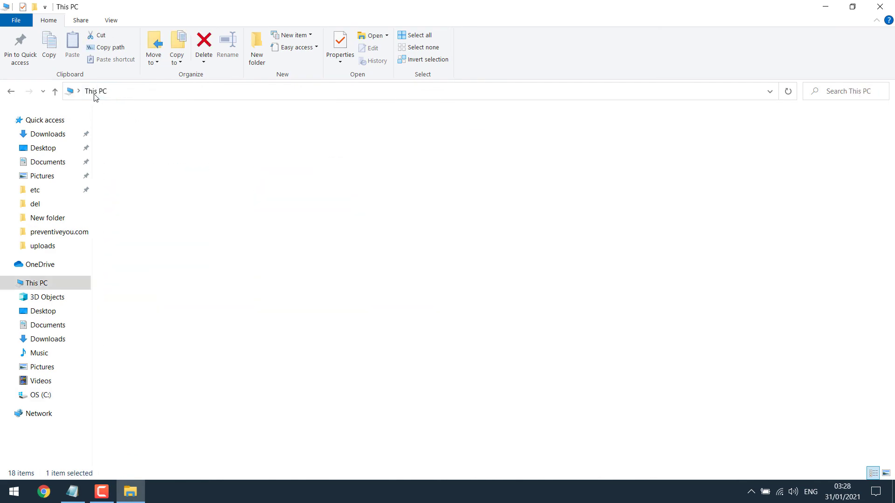
key("alt+F4")
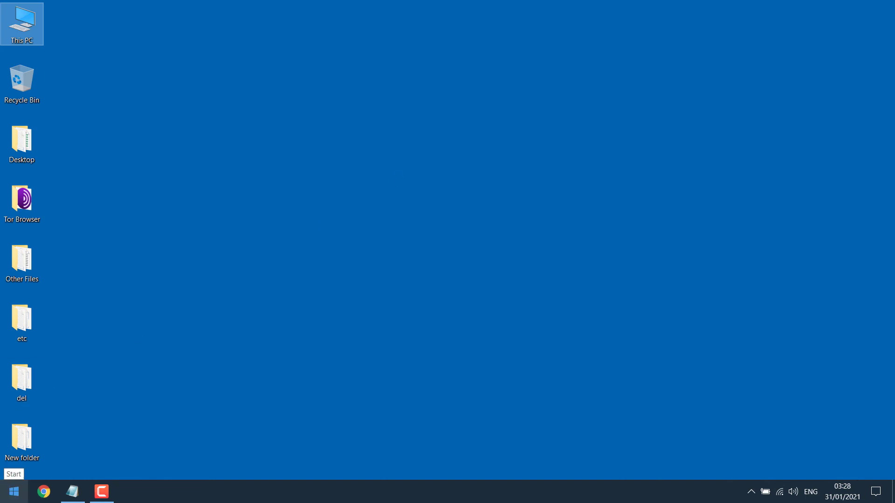
Search Windows for "restore" and open the Create a restore point settings.
left_click(14, 491)
type("restore")
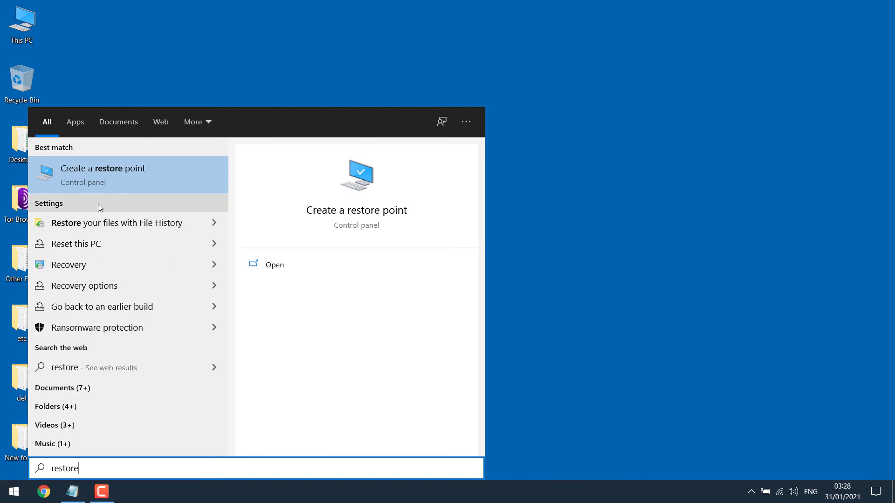
left_click(108, 177)
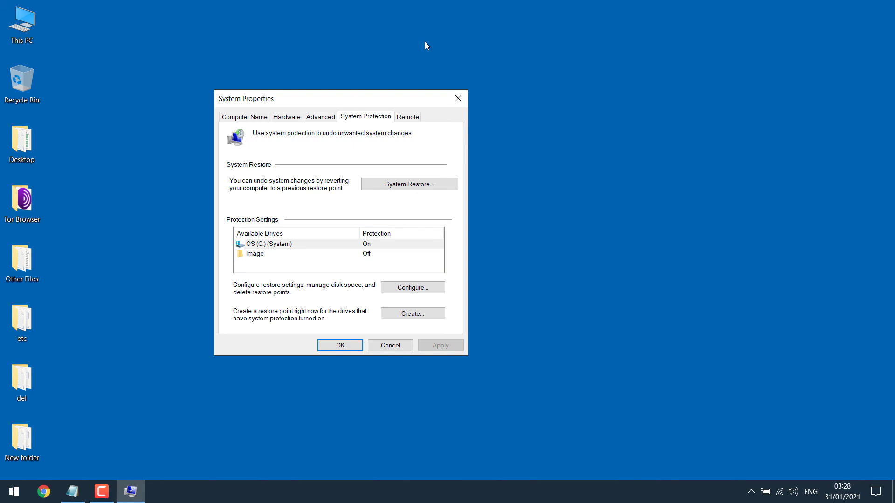
Delete all restore points for the OS (C:) drive in its system protection configuration and accept the settings.
left_click(411, 290)
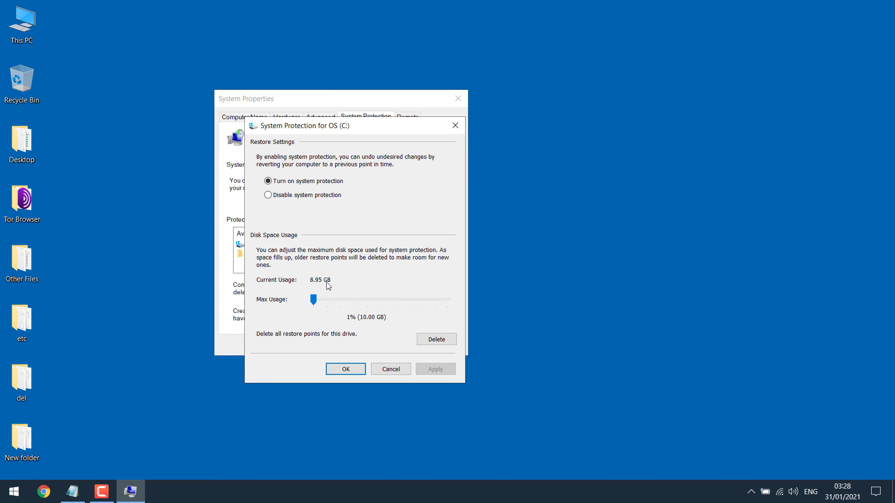
left_click(437, 339)
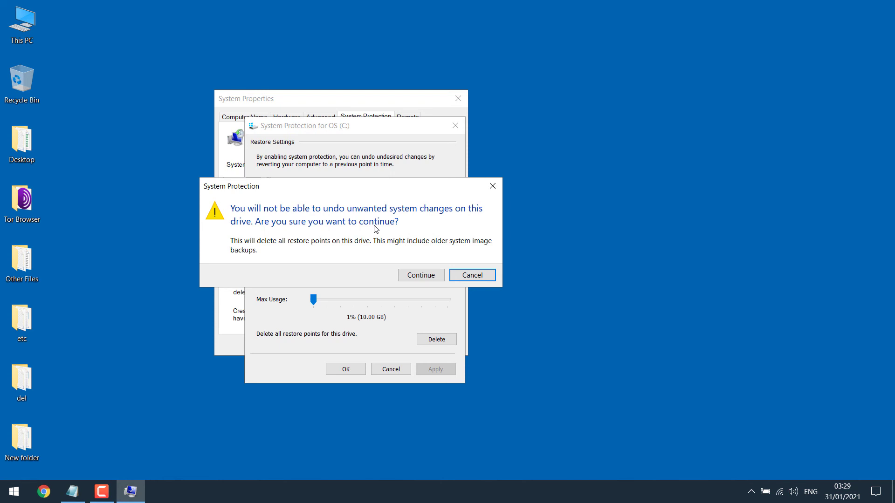
left_click(410, 277)
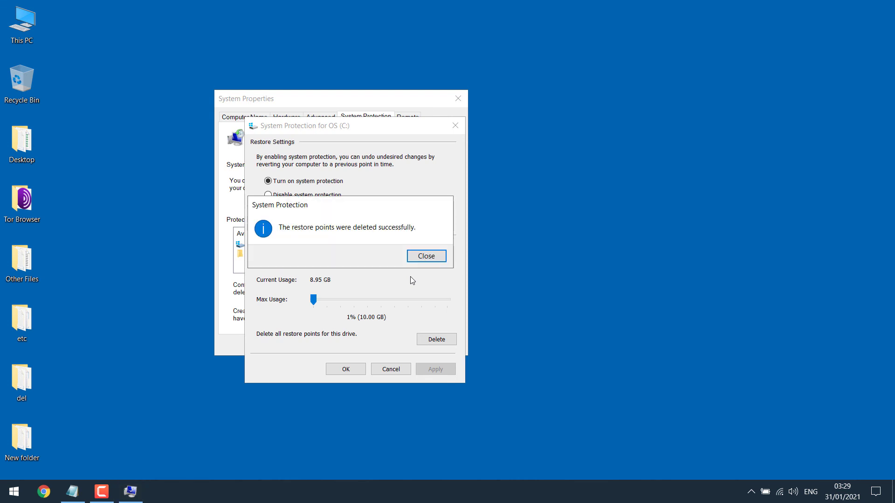
left_click(426, 256)
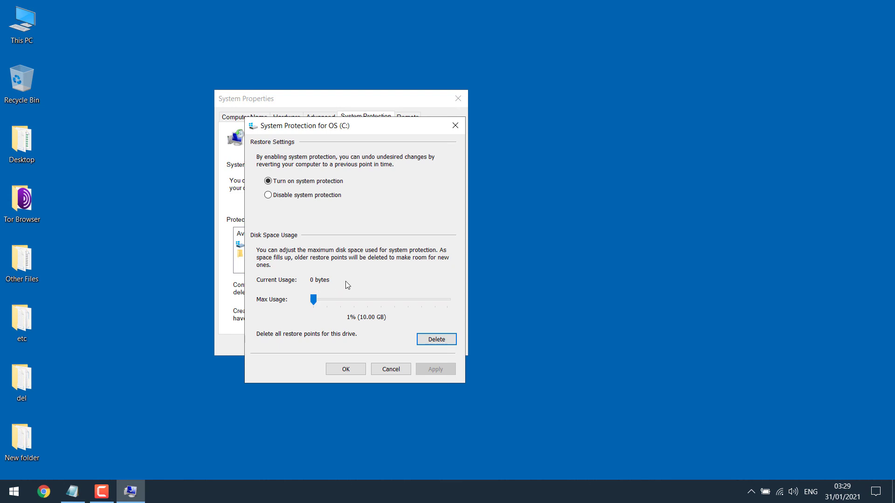
left_click(346, 369)
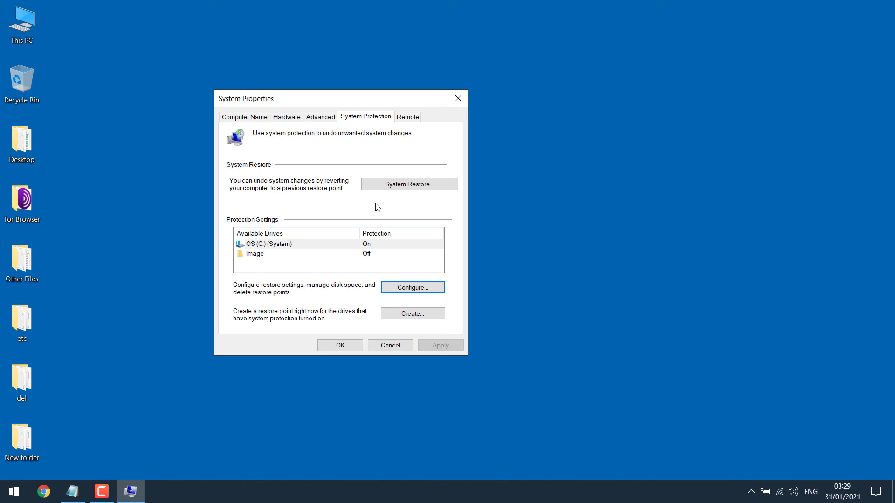
Create a restore point described as "31st Jan 2021" and close System Properties.
left_click(402, 313)
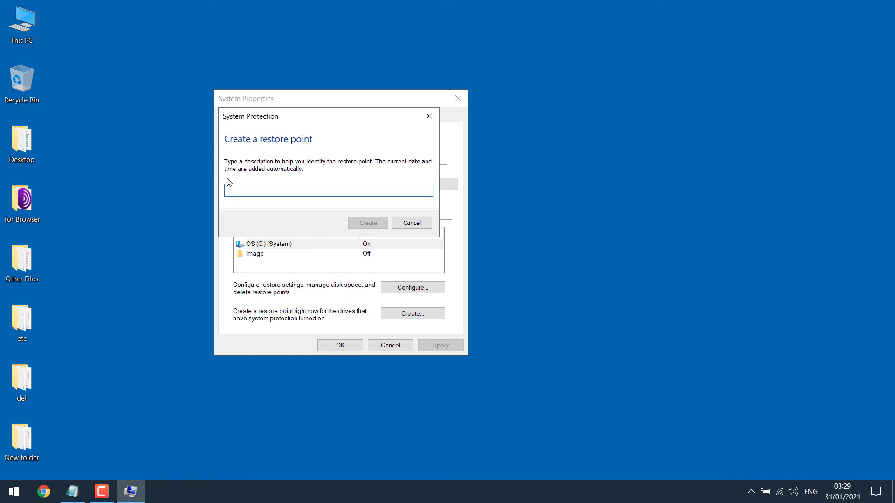
type("31st")
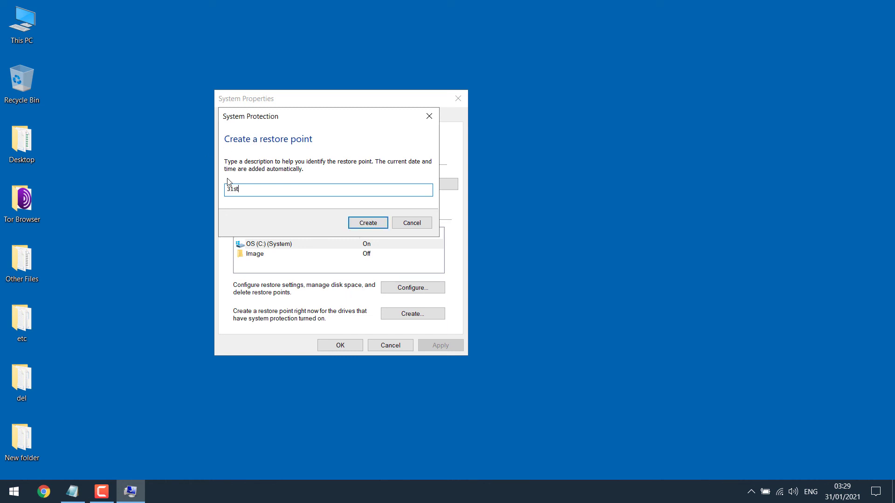
type(" Jan 2021")
left_click(363, 221)
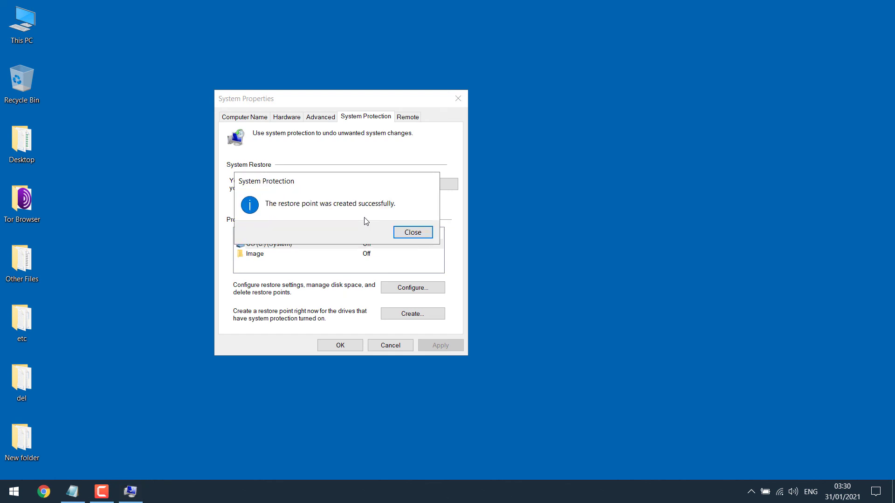
left_click(410, 236)
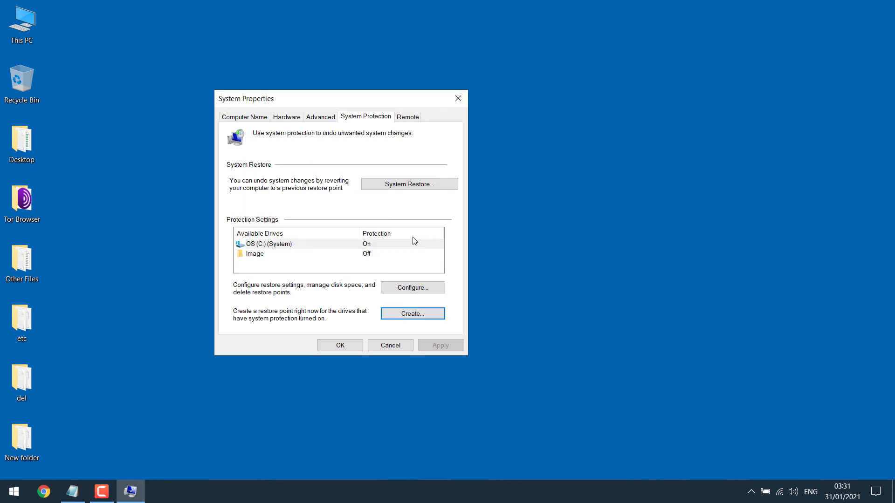
left_click(342, 348)
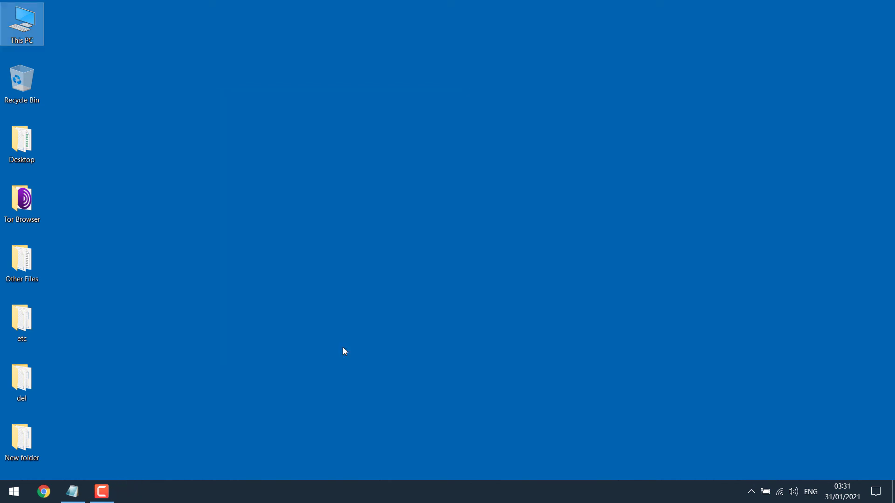
Search Windows for "res", reopen the Create a restore point settings and move the window towards the middle of the desktop.
left_click(3, 497)
type("res")
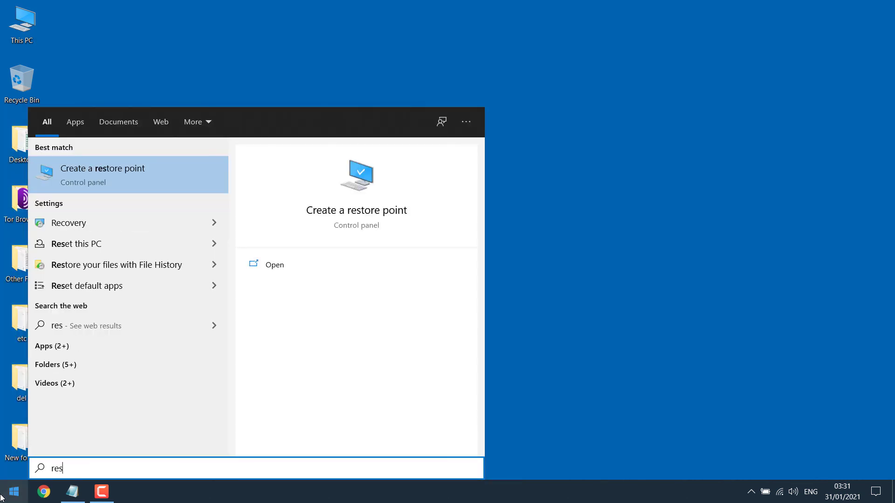
left_click(130, 180)
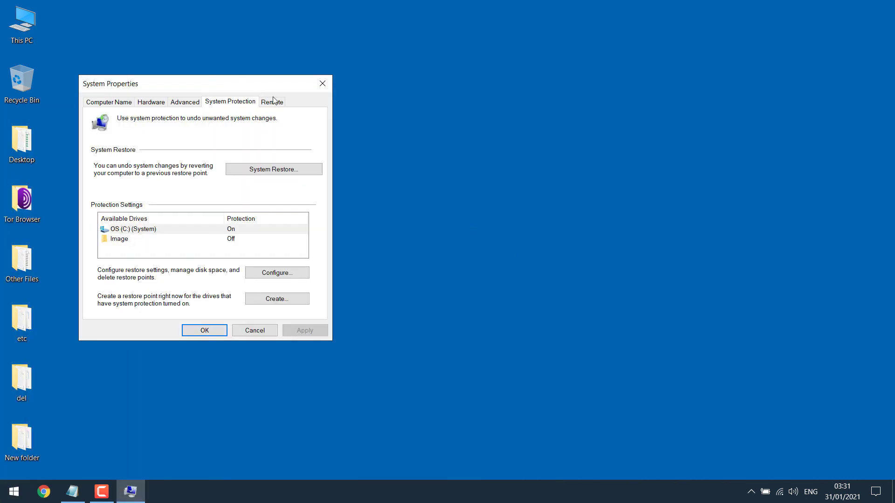
left_click_drag(244, 88, 409, 88)
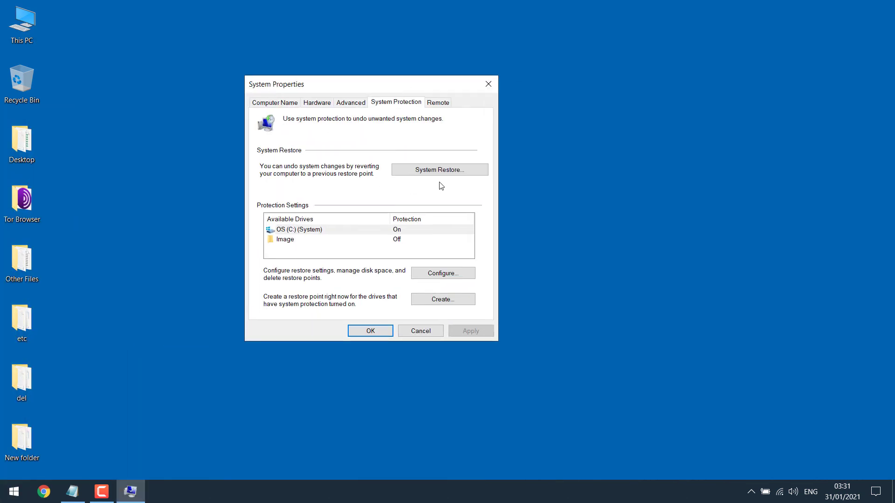
Look up the 31st Jan 2021 restore point in the System Restore wizard, then cancel the wizard and System Properties.
left_click(436, 171)
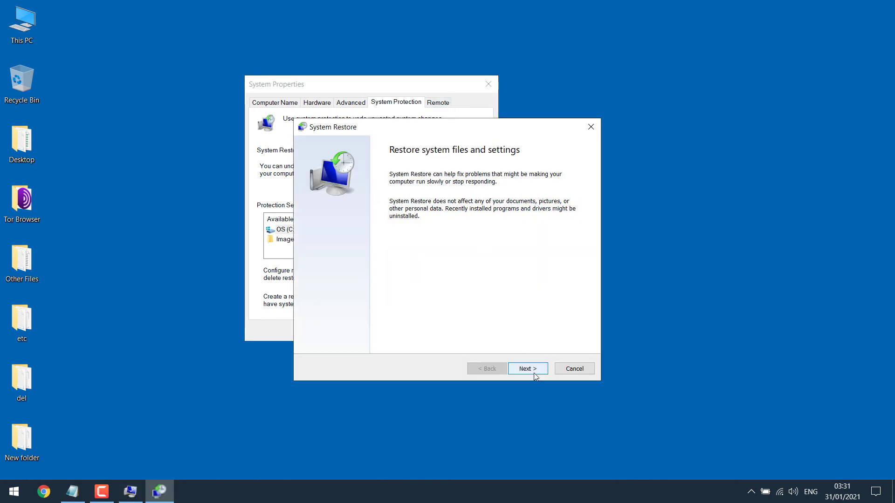
left_click(533, 370)
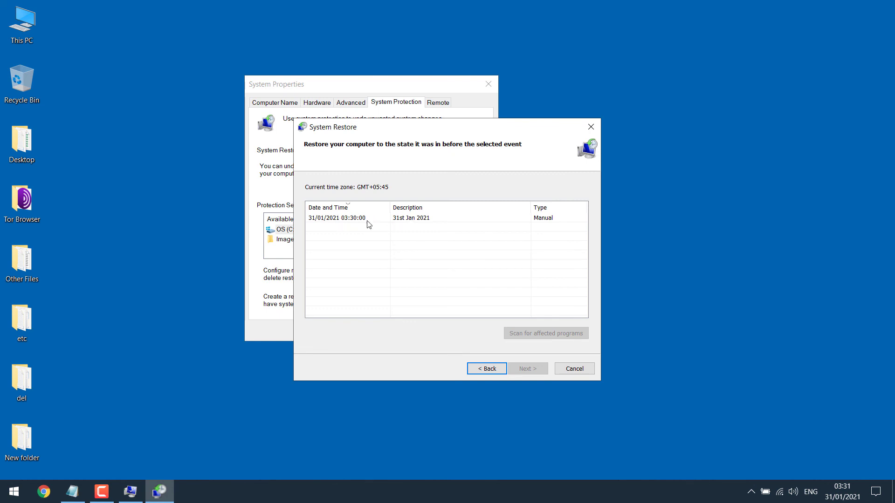
left_click(334, 223)
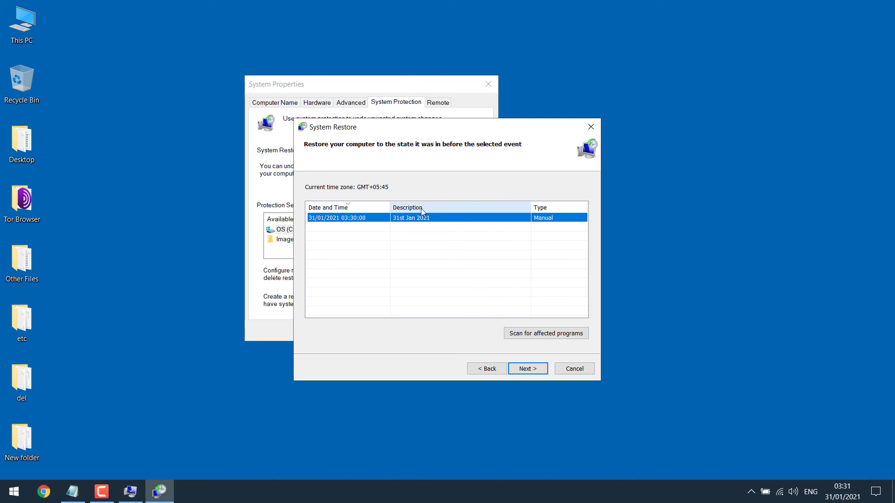
left_click(576, 371)
left_click(429, 333)
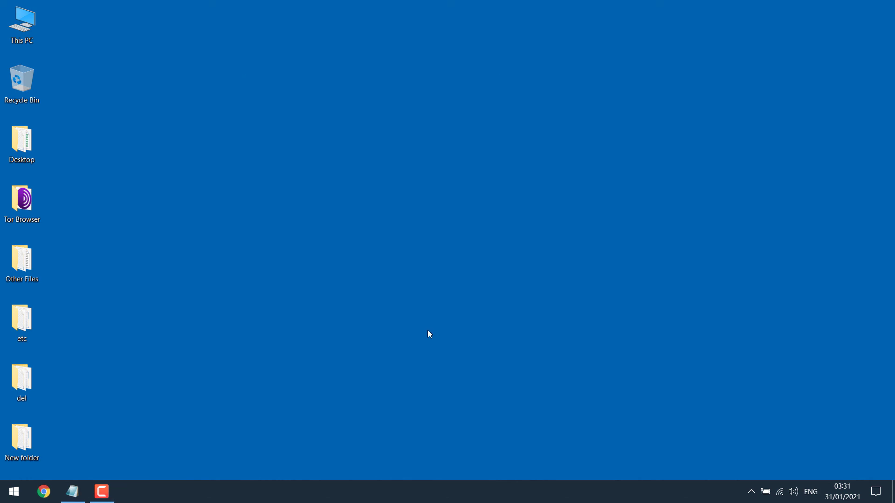